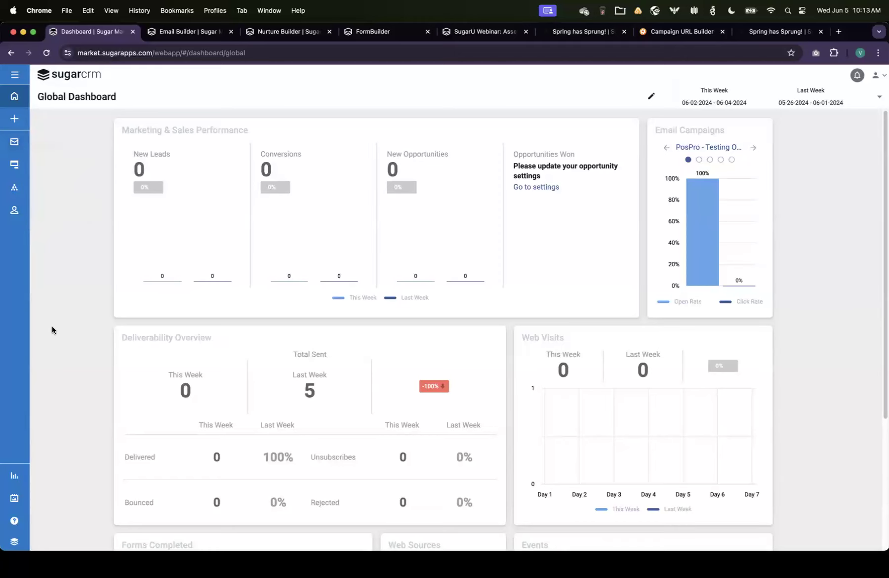
# Step: Open the Asset Library and dismiss the file upload dialog
pyautogui.click(14, 75)
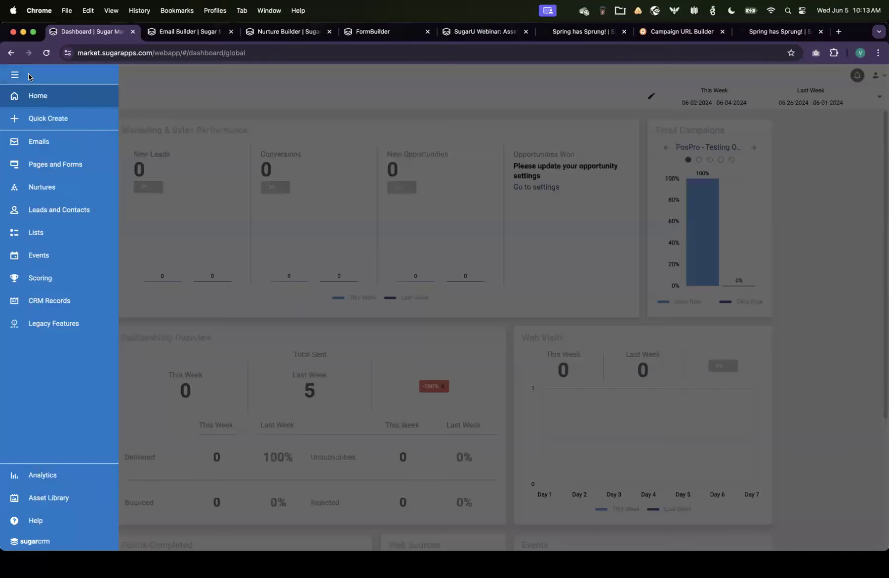
pyautogui.click(42, 500)
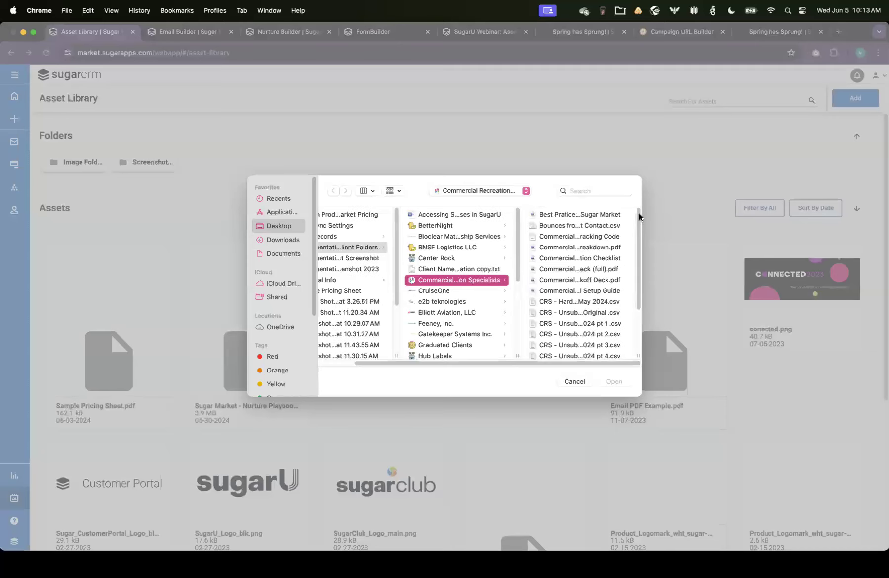
pyautogui.click(575, 381)
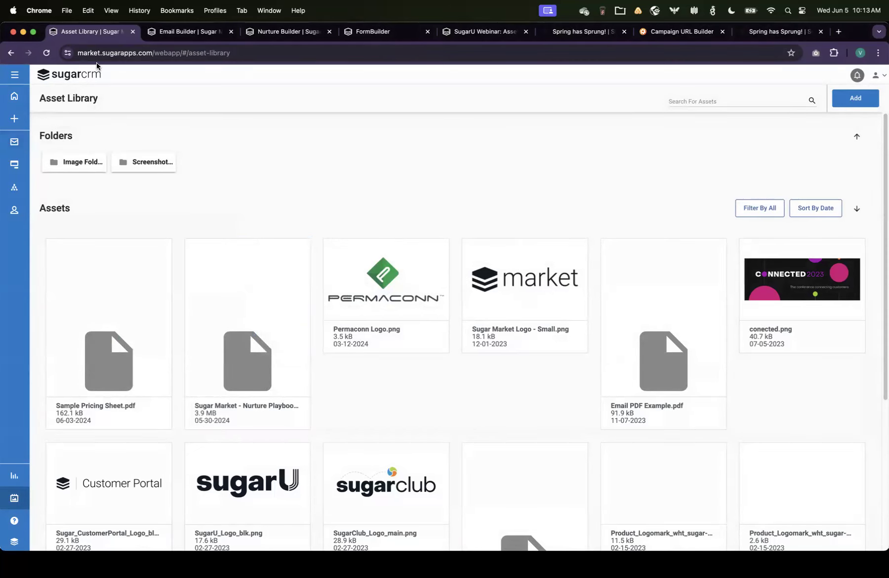
# Step: Step through the pricing update email's setup and template pages to its build canvas
pyautogui.click(190, 39)
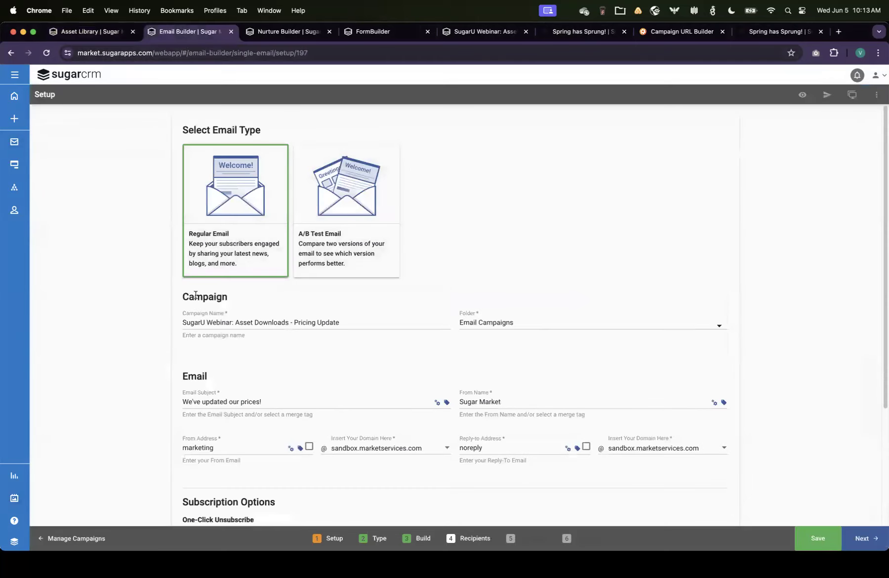
pyautogui.scroll(-3, 547, 323)
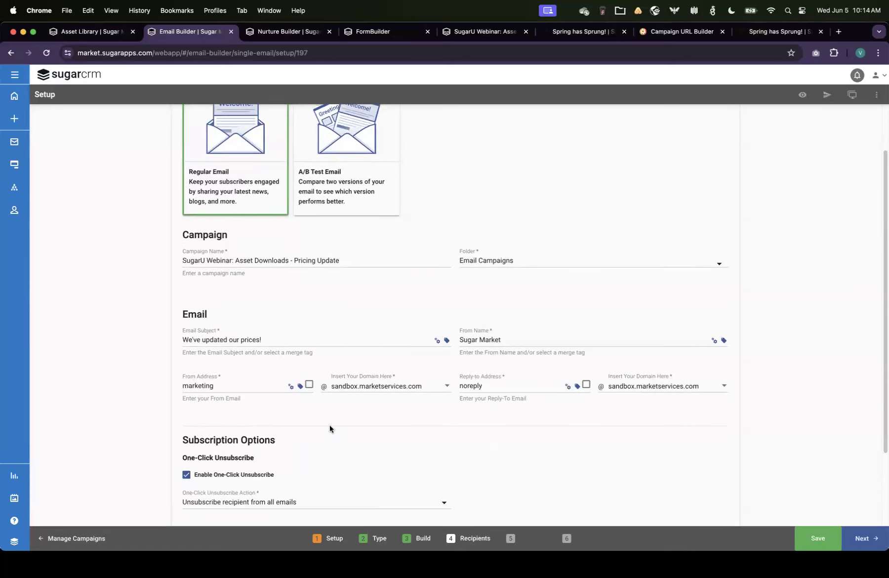
pyautogui.scroll(-3, 562, 449)
pyautogui.click(380, 538)
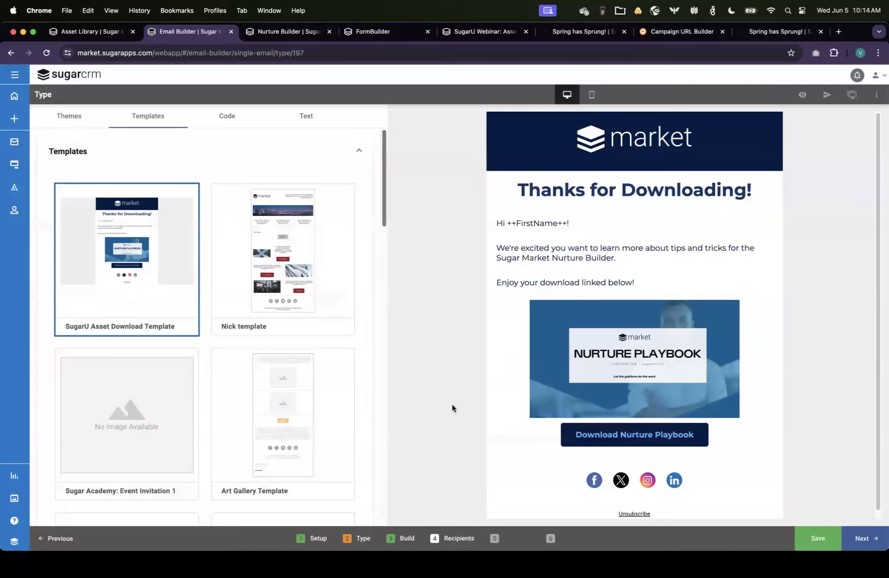
pyautogui.click(403, 538)
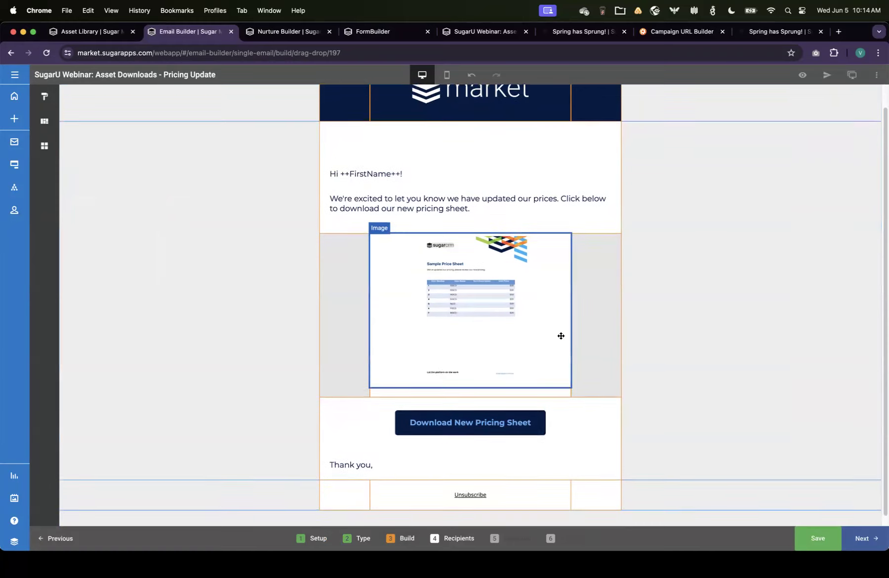
# Step: Open the link settings of the Download New Pricing Sheet button
pyautogui.scroll(-2, 560, 334)
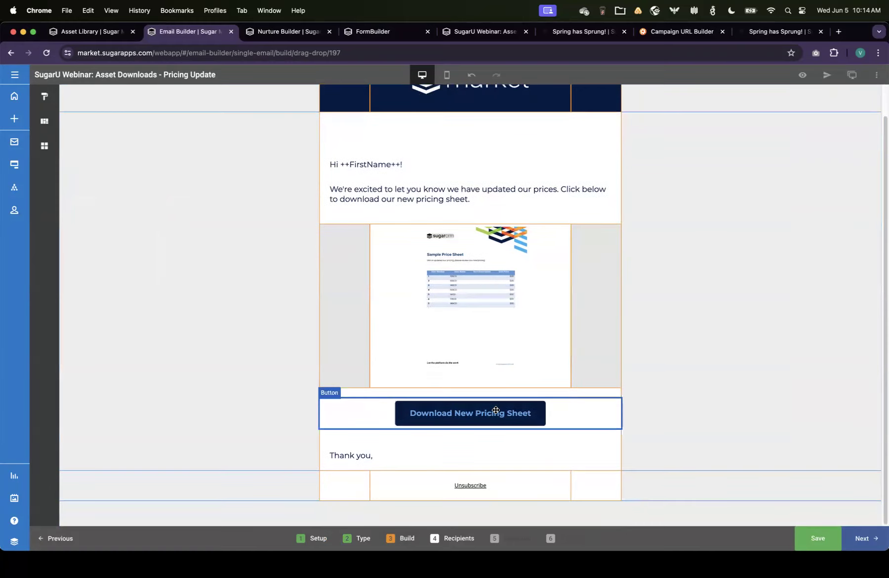
pyautogui.click(452, 413)
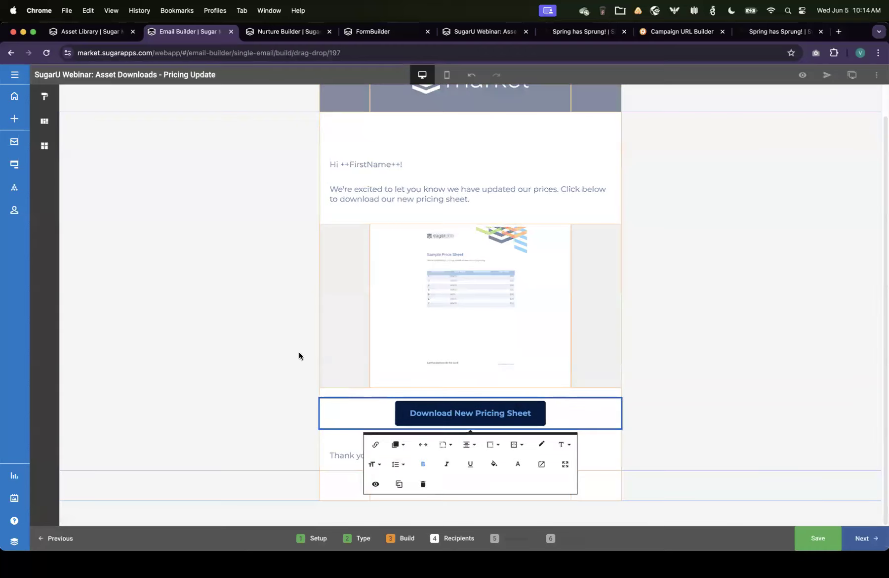
pyautogui.click(368, 449)
pyautogui.scroll(-2, 467, 455)
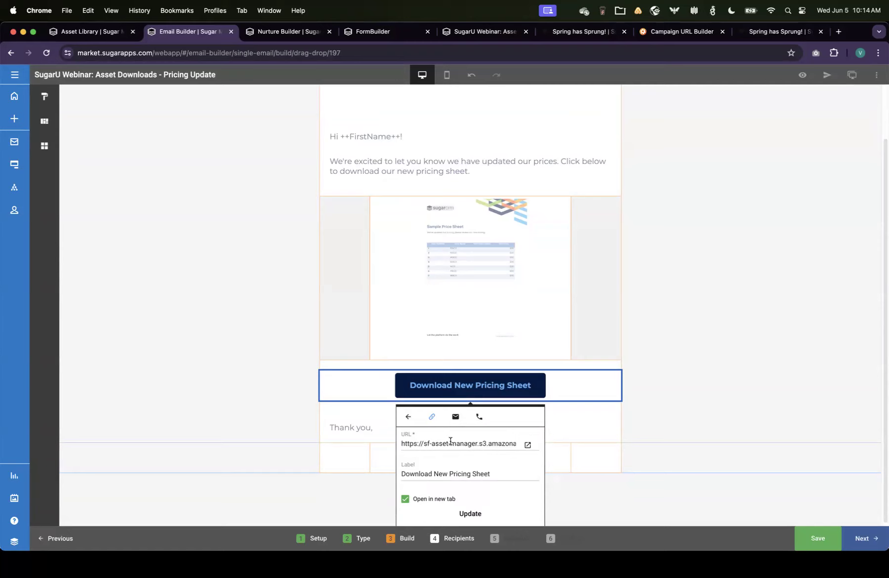
# Step: Copy the URL of the Sample Pricing Sheet.pdf asset in the Asset Library
pyautogui.click(71, 33)
pyautogui.click(109, 335)
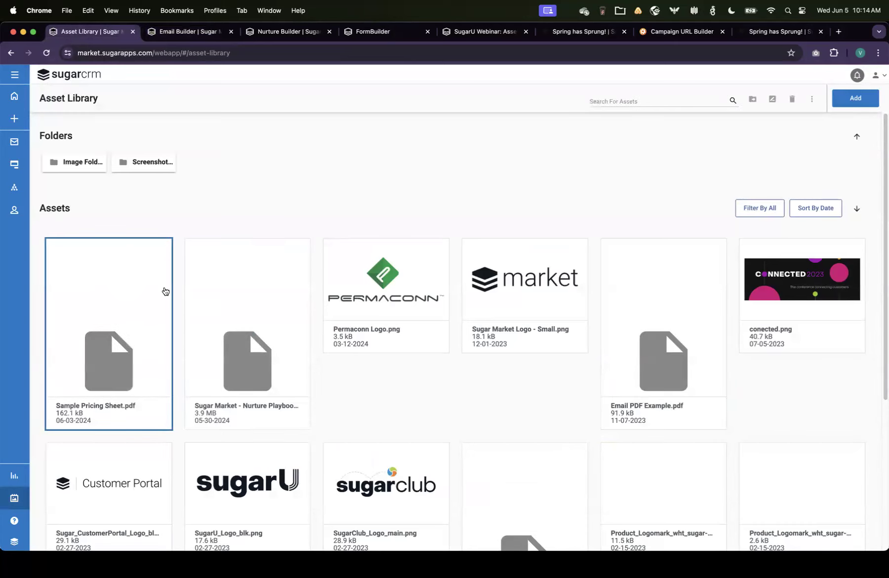
pyautogui.click(814, 101)
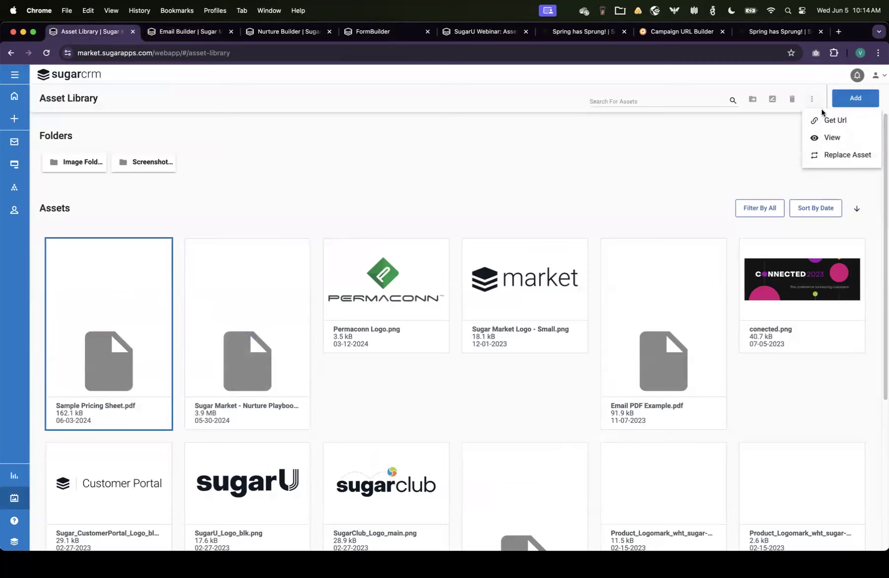
pyautogui.click(830, 121)
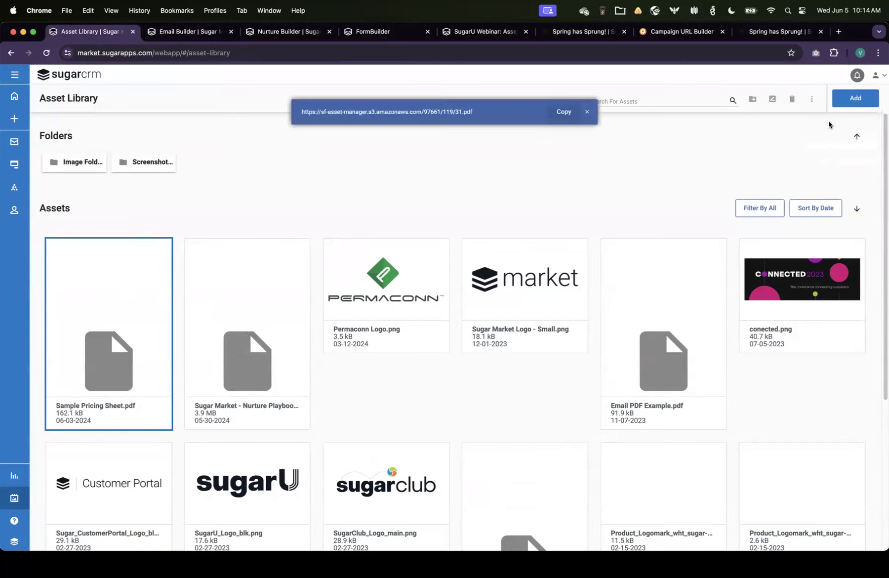
pyautogui.click(564, 111)
# Step: Replace the button's link URL with the copied pricing sheet URL and apply the update
pyautogui.click(192, 32)
pyautogui.tripleClick(459, 444)
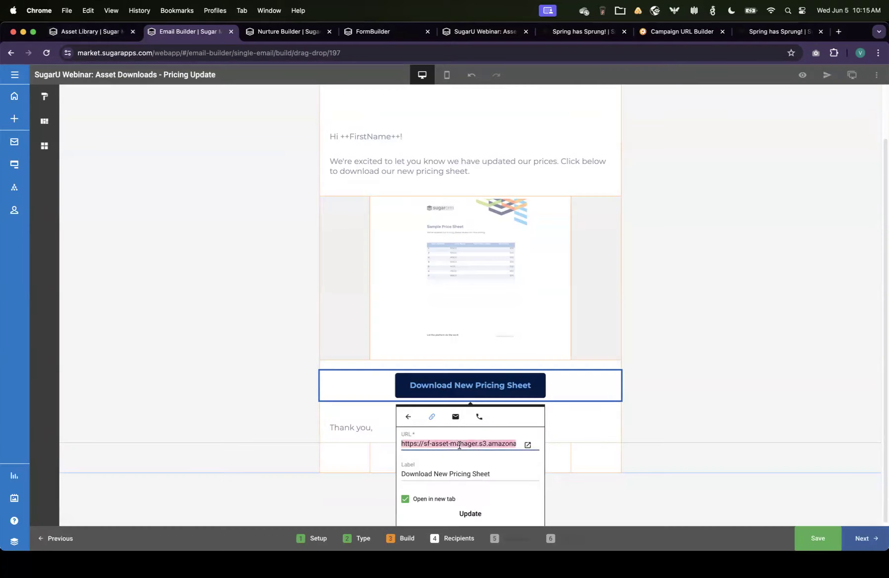
pyautogui.press('super+v')
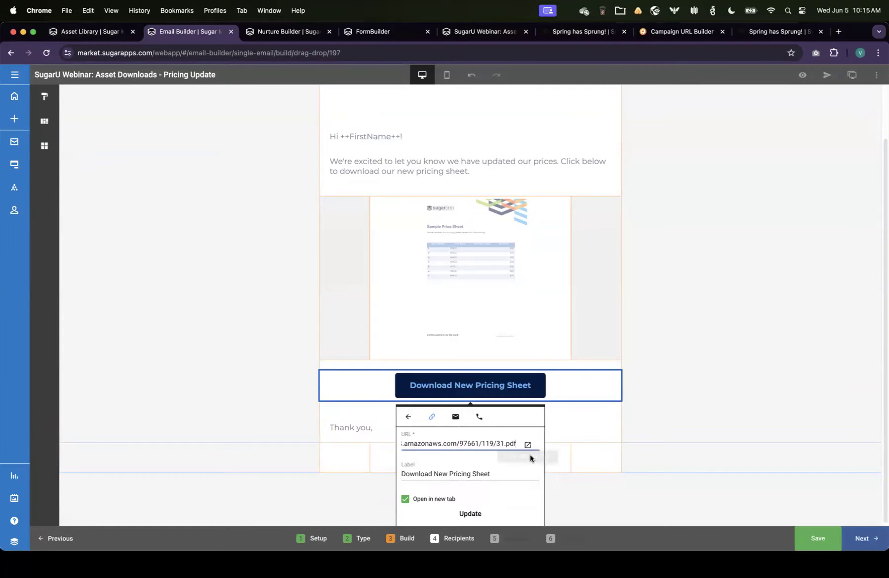
pyautogui.click(470, 514)
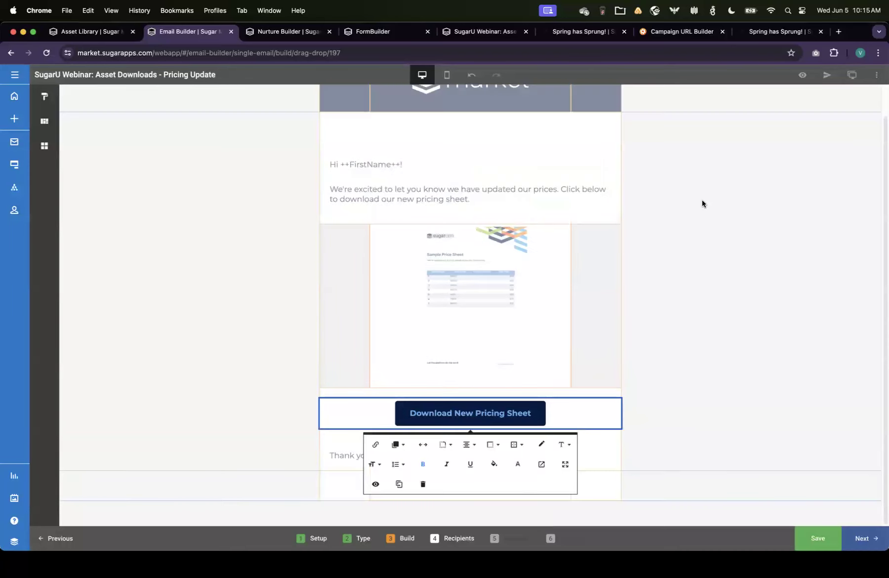
# Step: Preview the finished email, then open its Recipients step
pyautogui.click(707, 267)
pyautogui.click(801, 79)
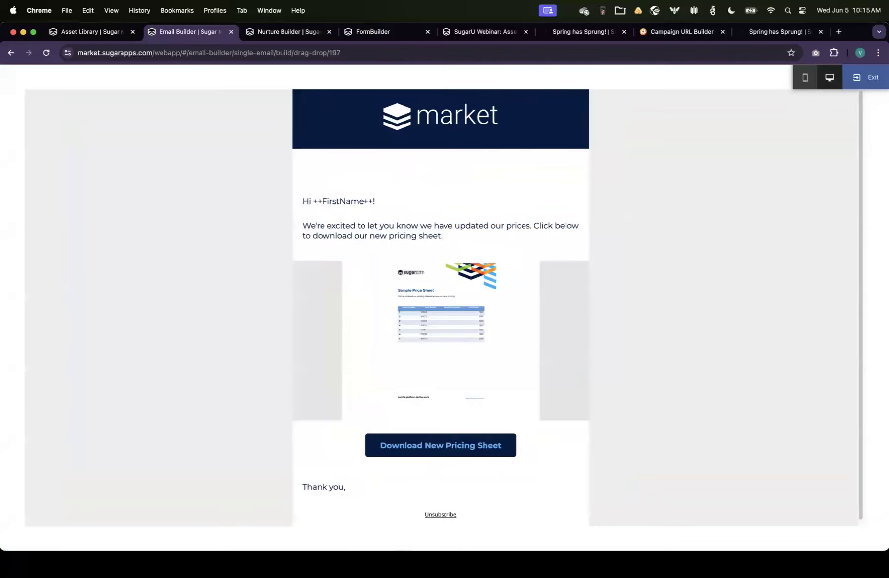
pyautogui.click(803, 76)
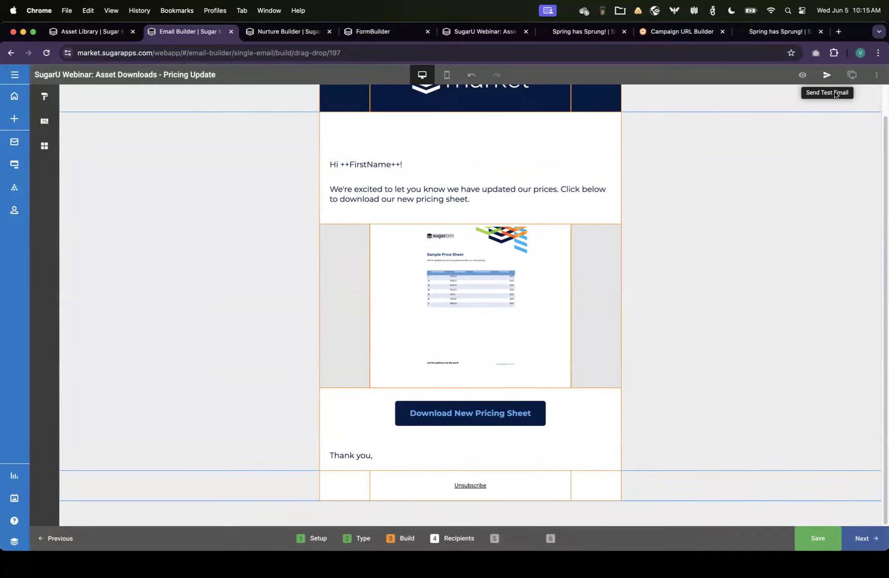
pyautogui.click(459, 538)
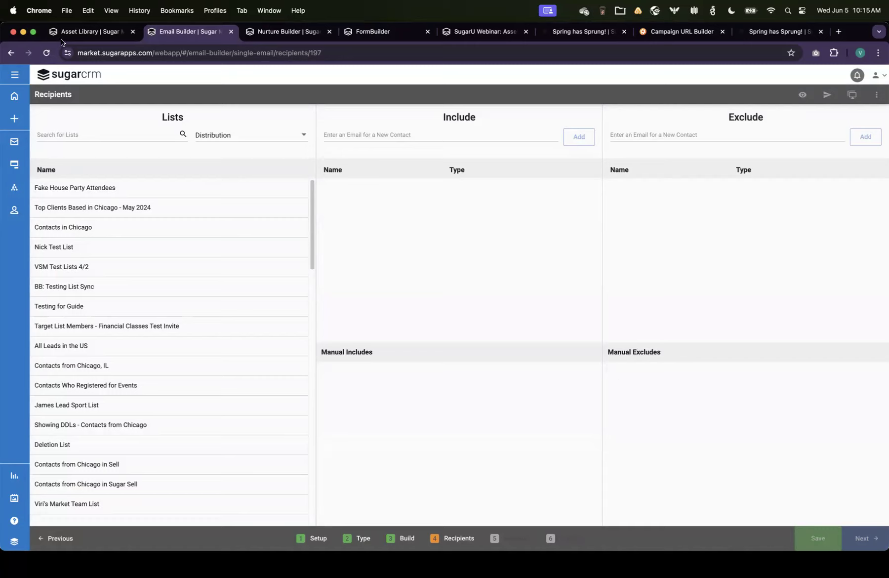
# Step: Switch to the General Nurture and step through its basics and layouts to the build canvas
pyautogui.click(264, 34)
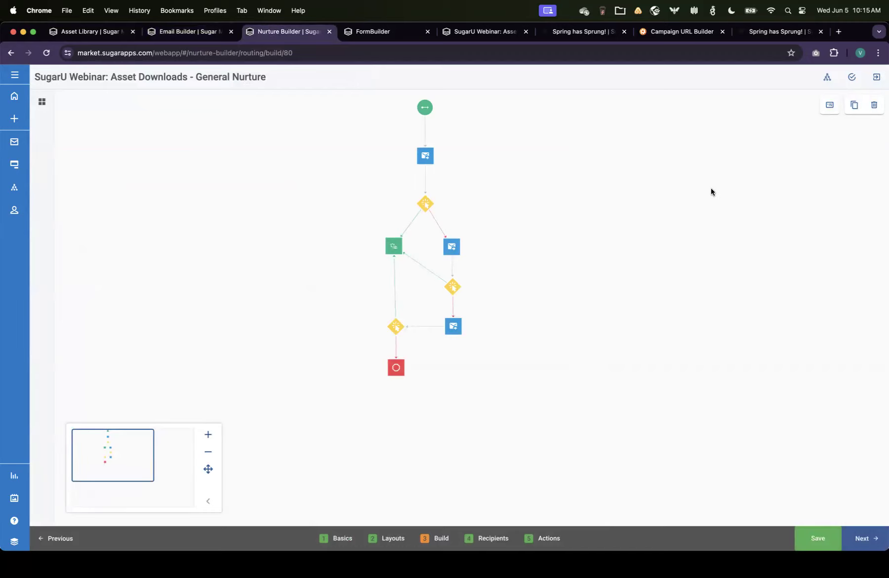
pyautogui.click(333, 538)
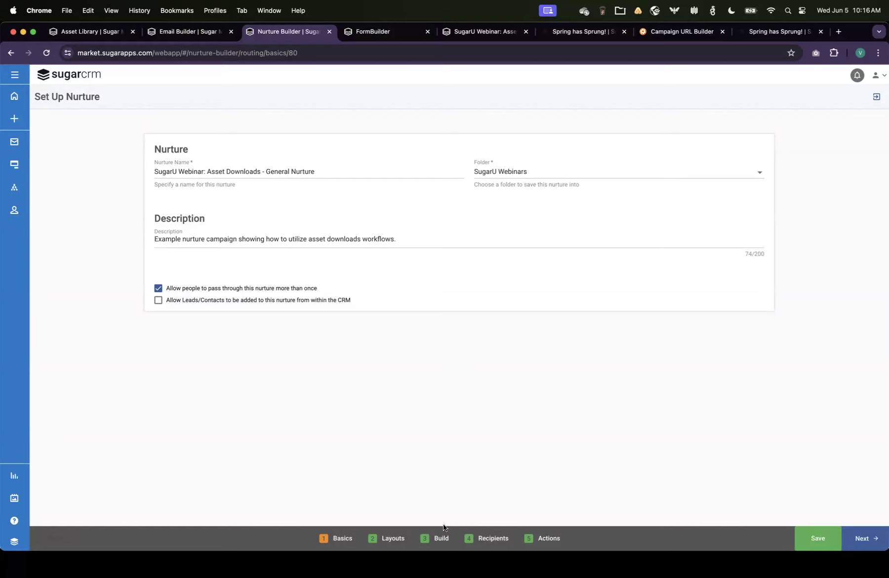
pyautogui.click(379, 540)
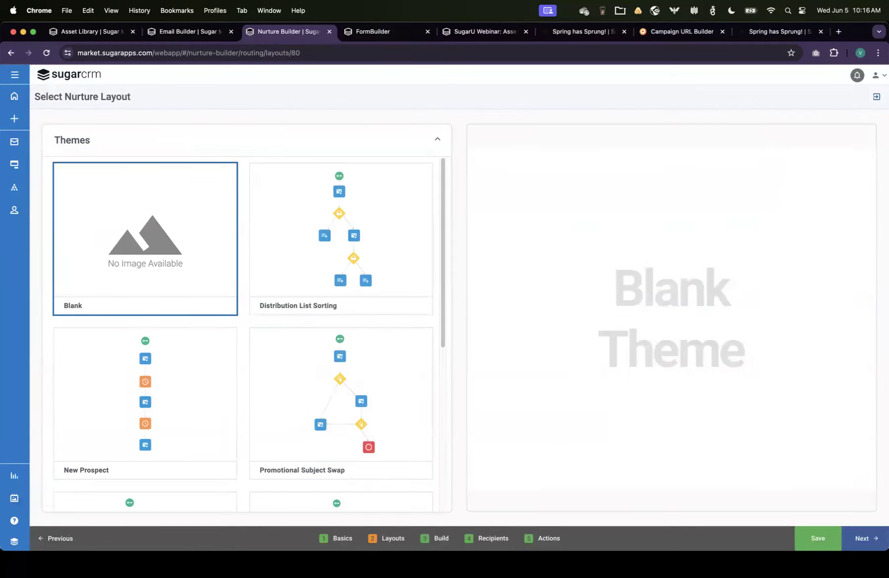
pyautogui.click(441, 539)
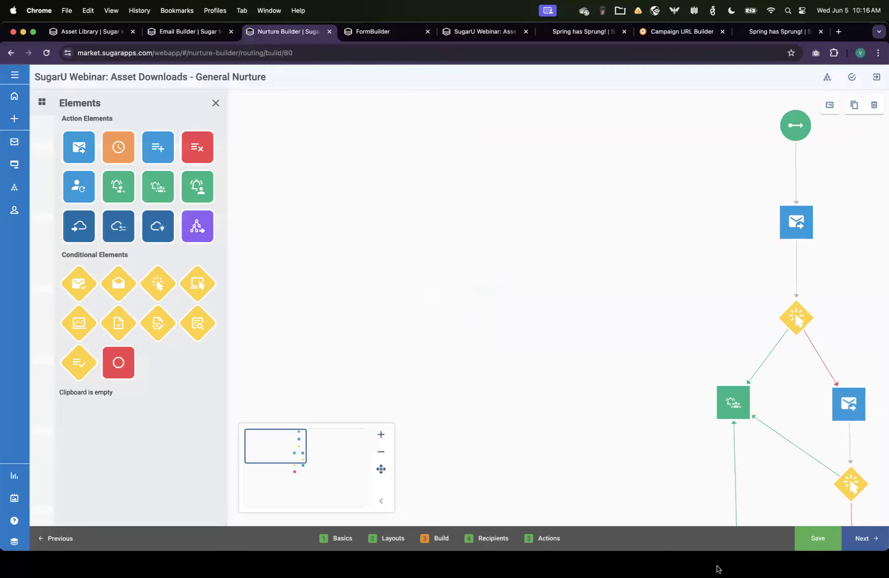
# Step: Open the first Send Email element's Asset Delivery email in the builder
pyautogui.moveTo(287, 457); pyautogui.dragTo(305, 455)
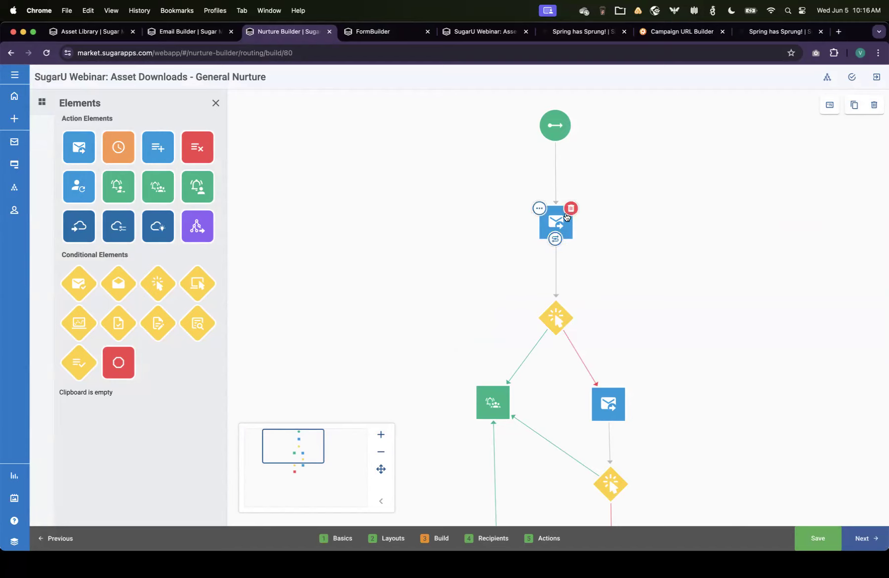
pyautogui.click(537, 212)
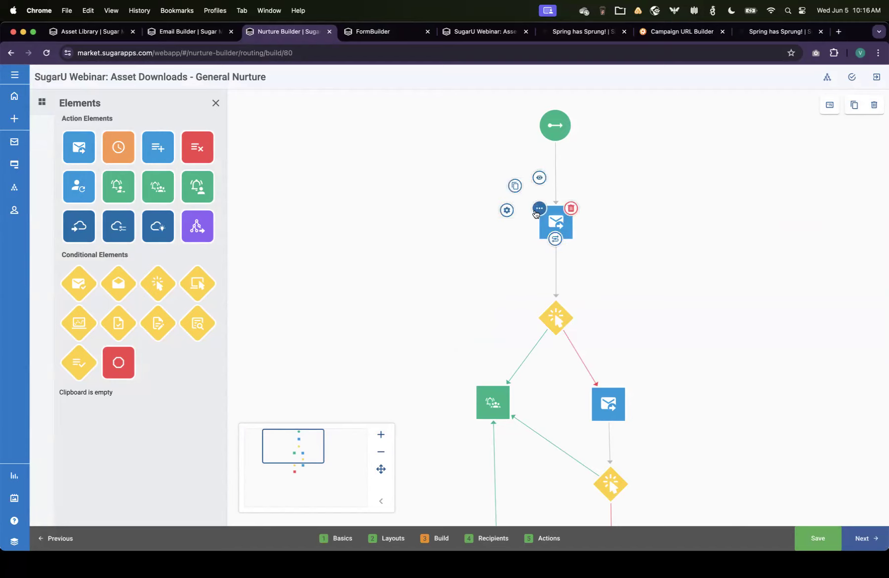
pyautogui.click(507, 210)
pyautogui.click(553, 292)
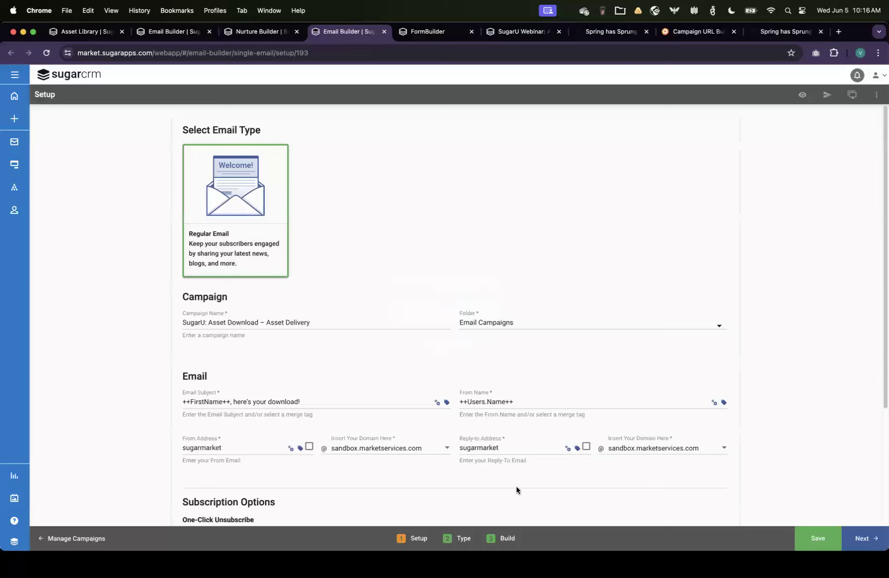
pyautogui.click(448, 541)
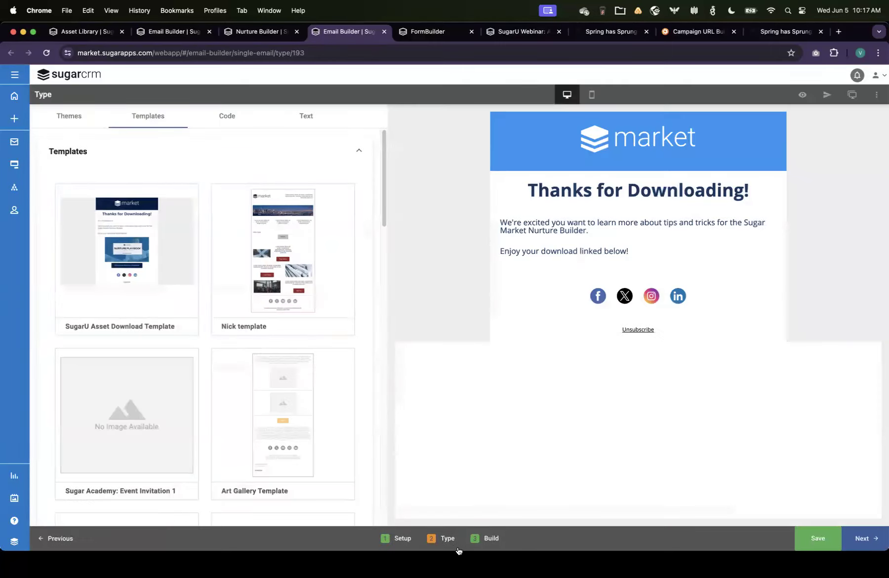
pyautogui.click(489, 540)
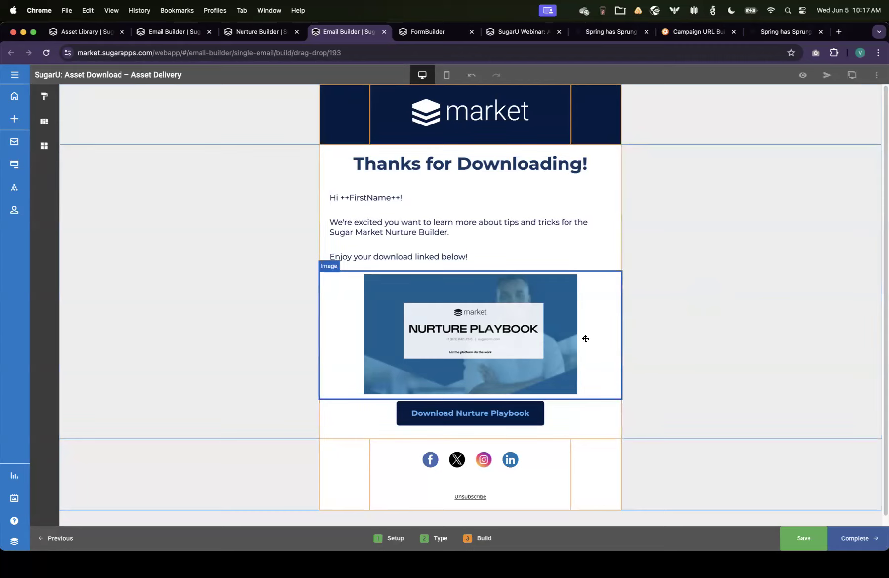
# Step: Check the Download Nurture Playbook button's link and save the Asset Delivery email
pyautogui.click(505, 419)
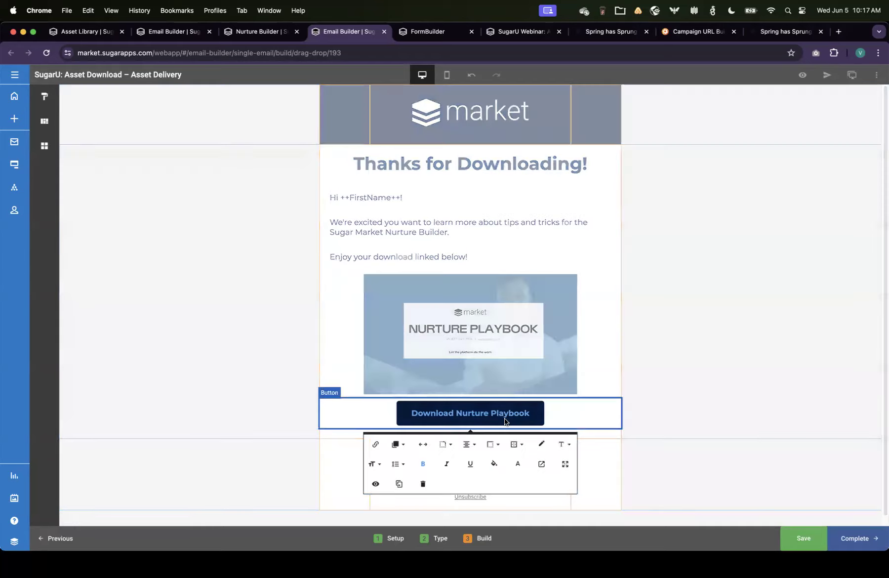
pyautogui.click(367, 443)
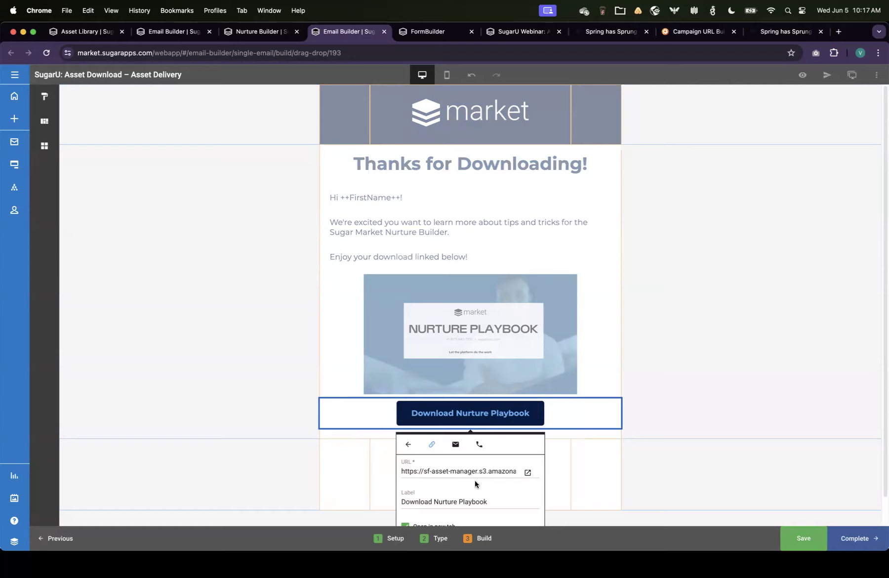
pyautogui.click(629, 435)
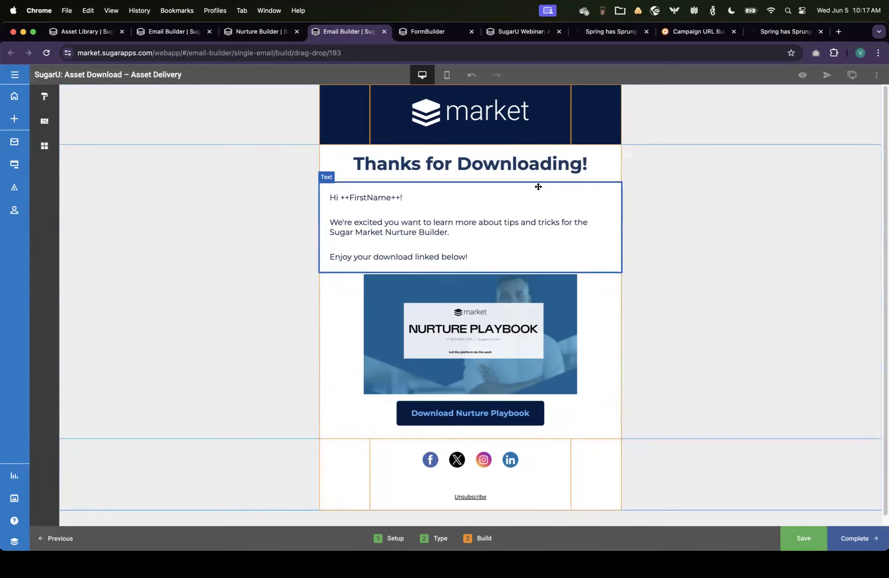
pyautogui.click(800, 538)
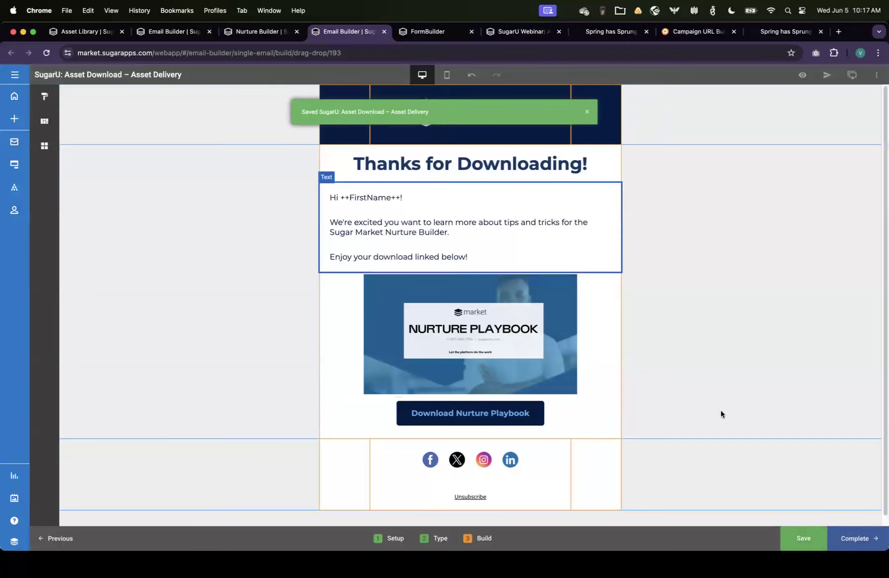
# Step: Close the email and confirm the Send Email element with the Asset Delivery campaign
pyautogui.press('super+w')
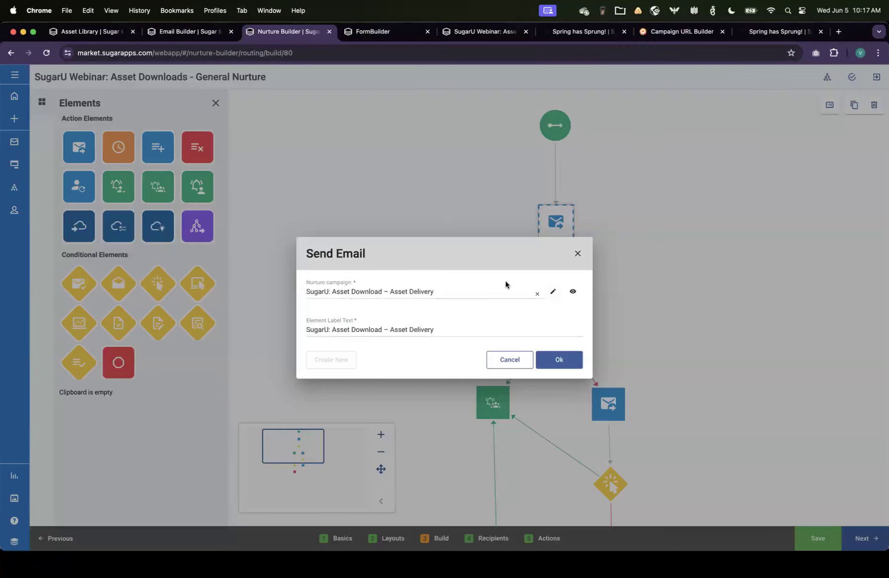
pyautogui.click(574, 363)
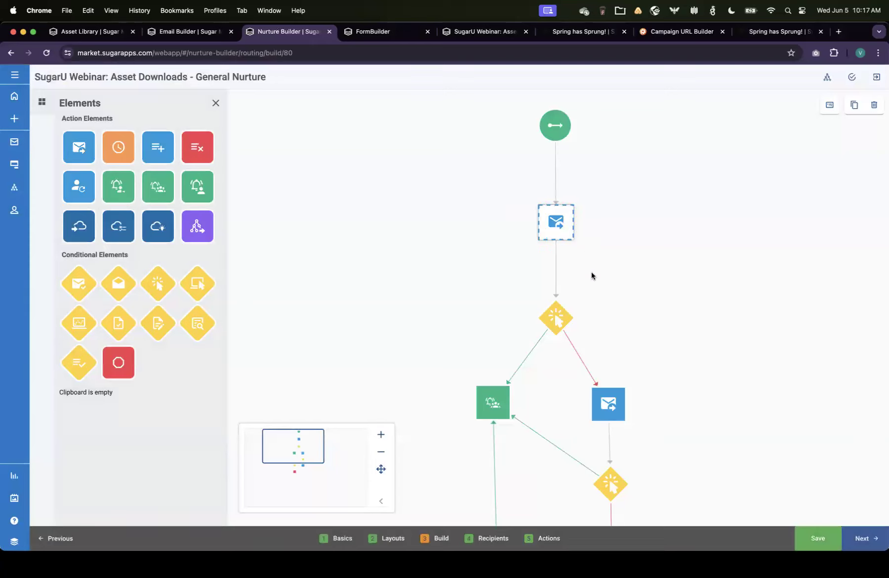
pyautogui.moveTo(555, 315)
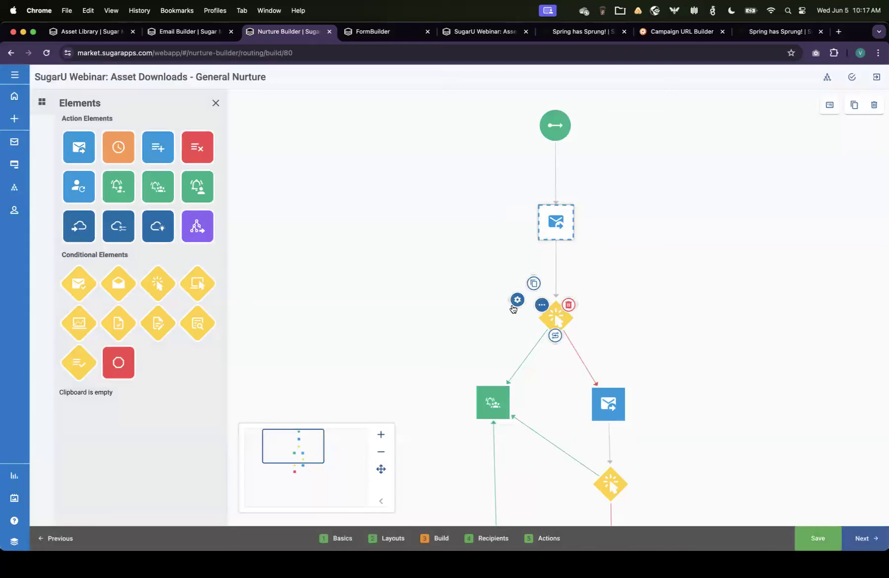
# Step: Review the Link Click element's settings for the Nurture Playbook Download link and confirm the dialog
pyautogui.click(515, 301)
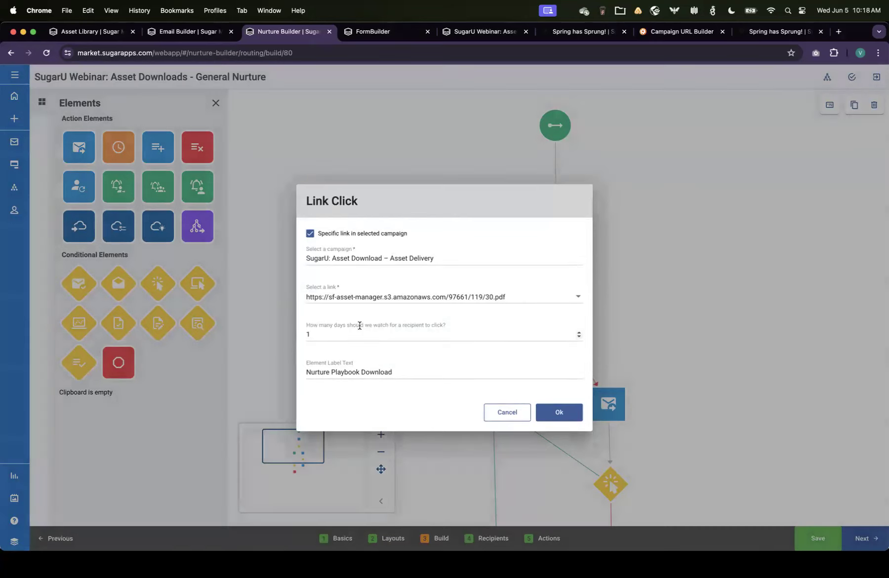
pyautogui.click(554, 413)
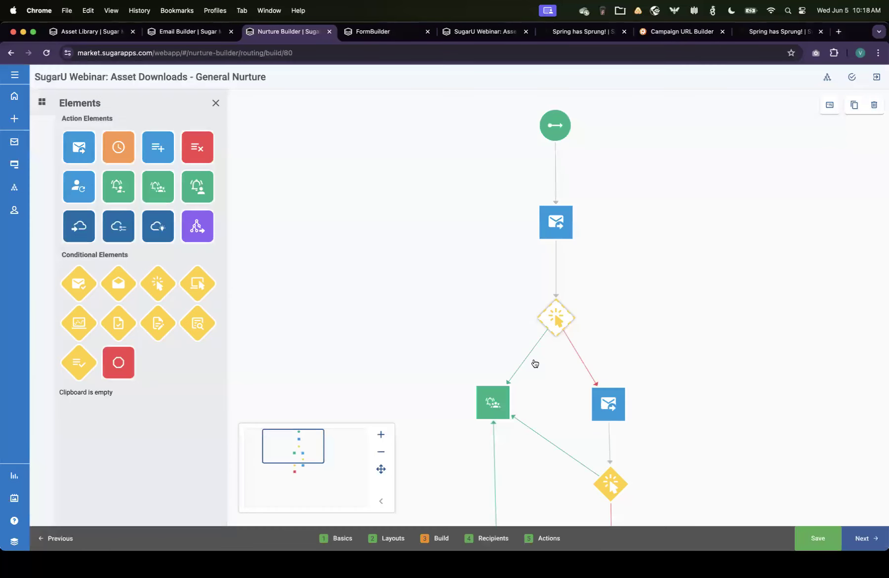
# Step: Preview the email of the Send Email element on the no-click branch and exit the preview
pyautogui.moveTo(292, 455); pyautogui.dragTo(295, 472)
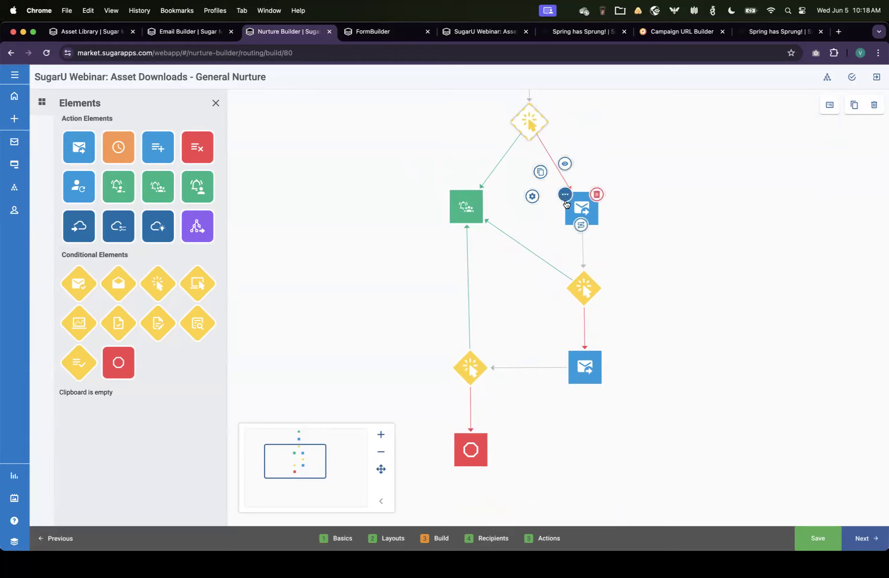
pyautogui.click(566, 164)
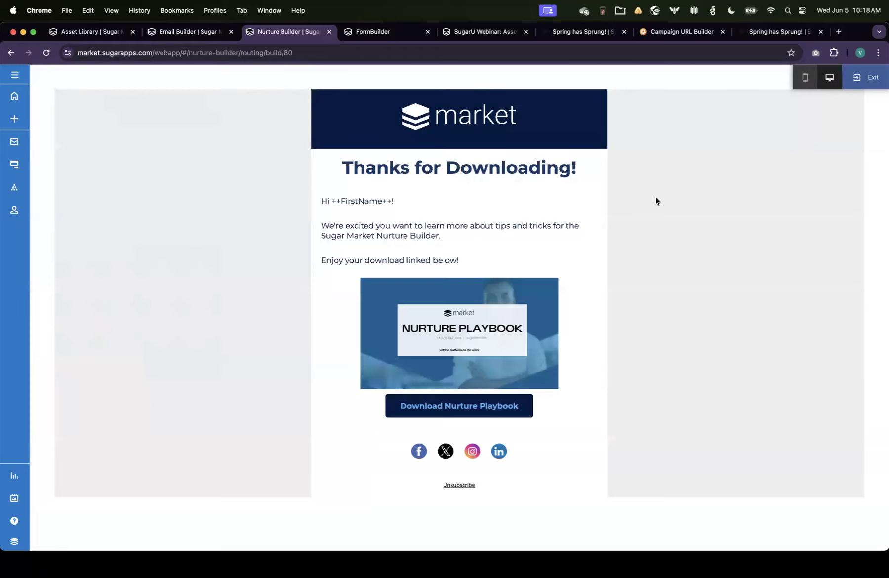
pyautogui.click(862, 79)
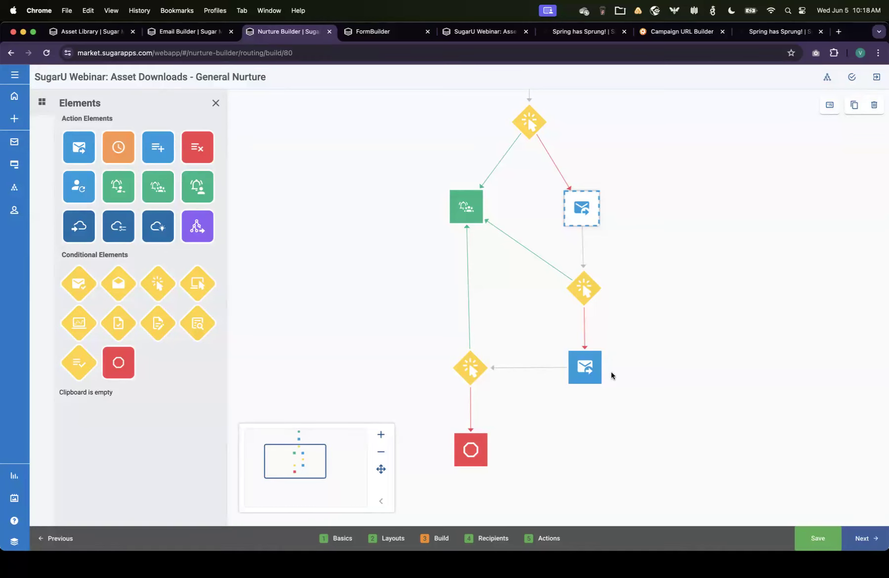
# Step: Open the lower Send Email element's Asset Delivery Email 3 campaign for editing in the email builder
pyautogui.moveTo(607, 374)
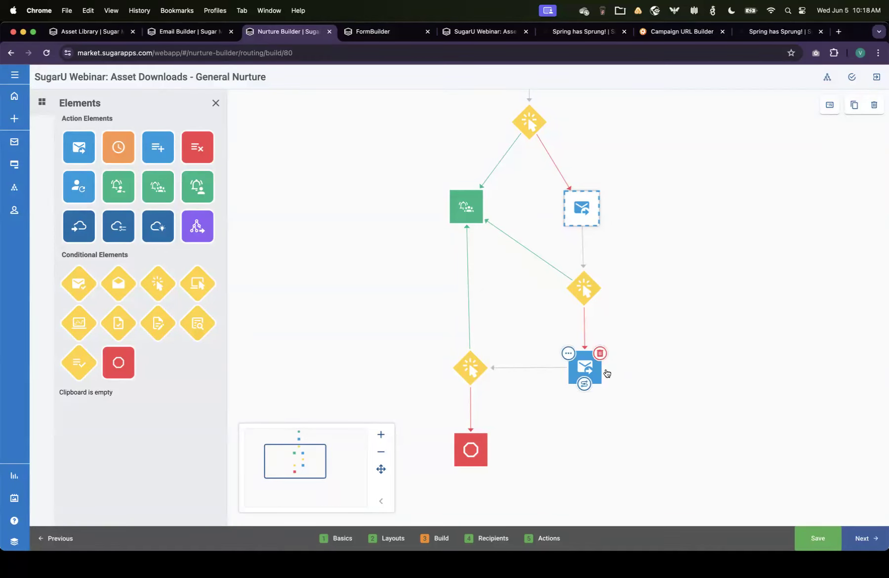
pyautogui.click(568, 353)
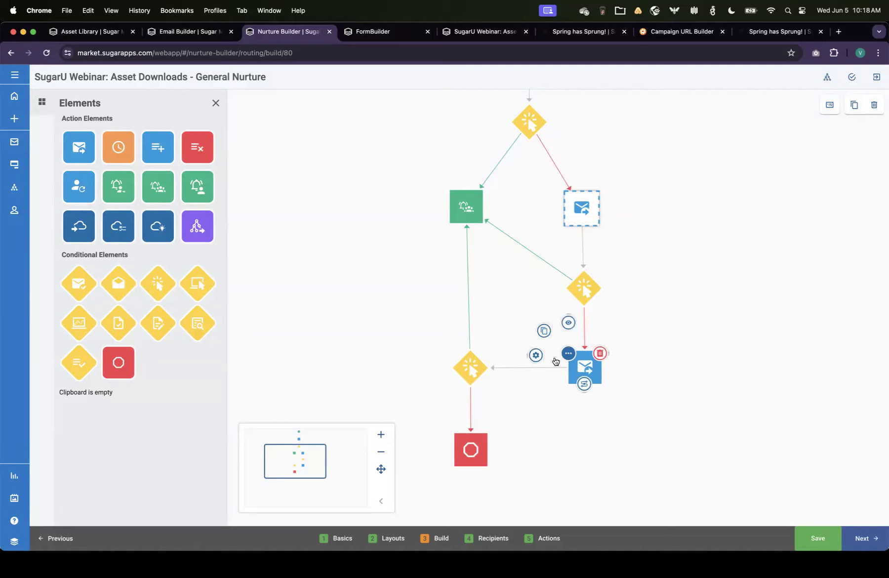
pyautogui.click(536, 355)
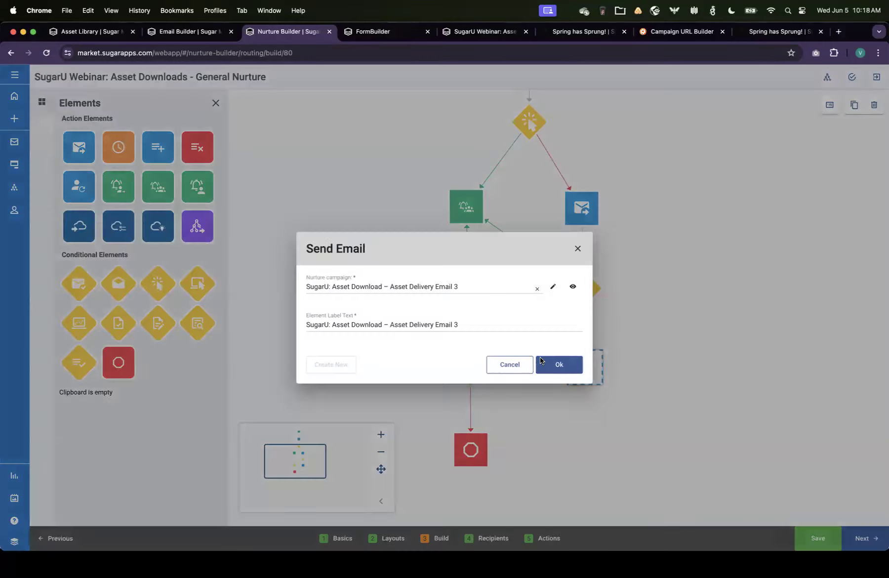
pyautogui.click(554, 288)
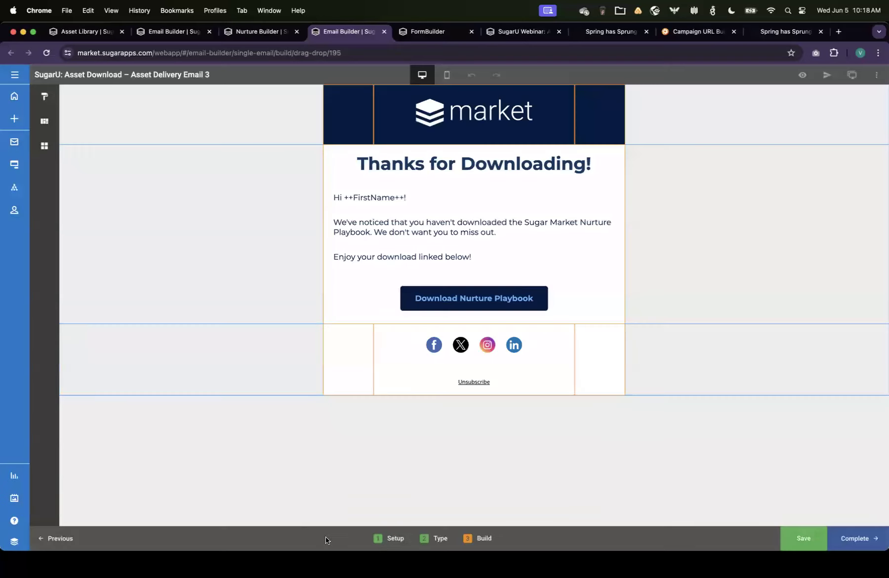
pyautogui.click(391, 538)
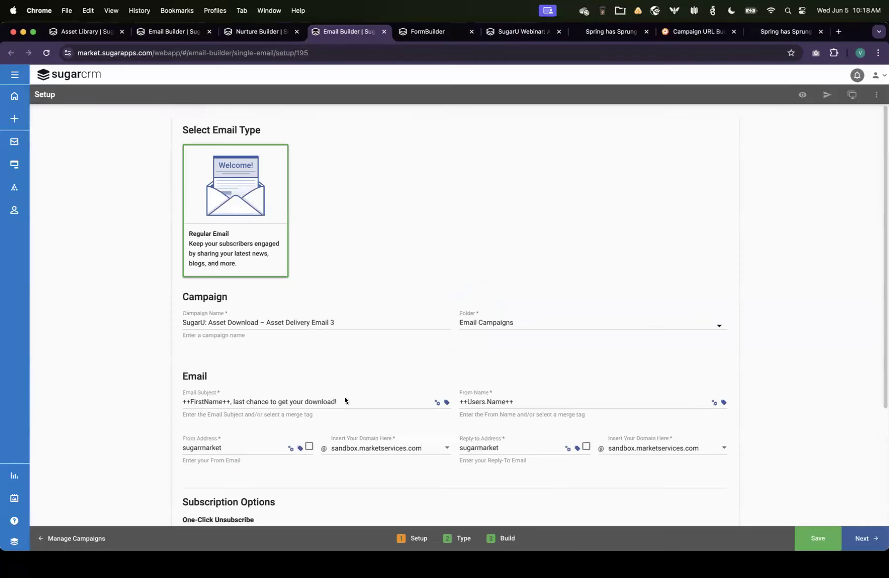
# Step: Step through Asset Delivery Email 3's setup and type pages, saving, to reach its build canvas
pyautogui.click(363, 400)
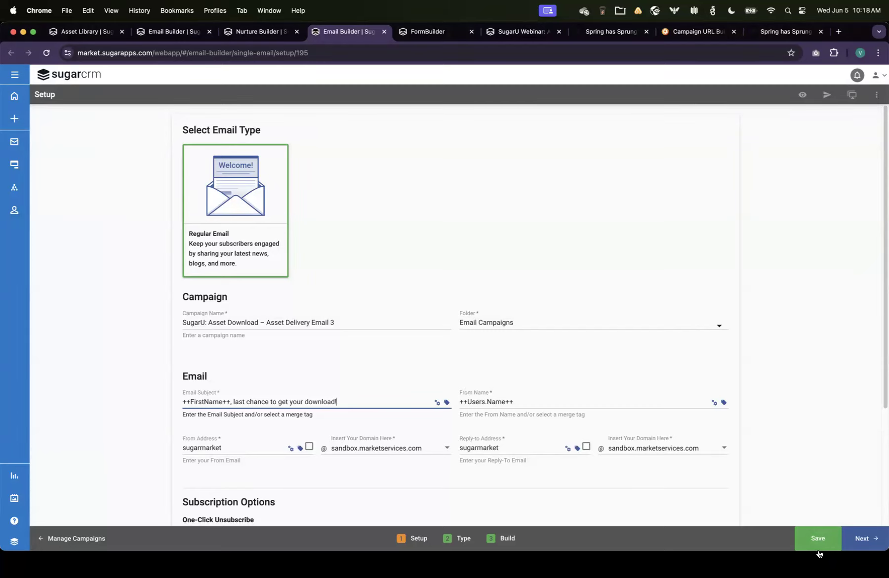
pyautogui.click(865, 542)
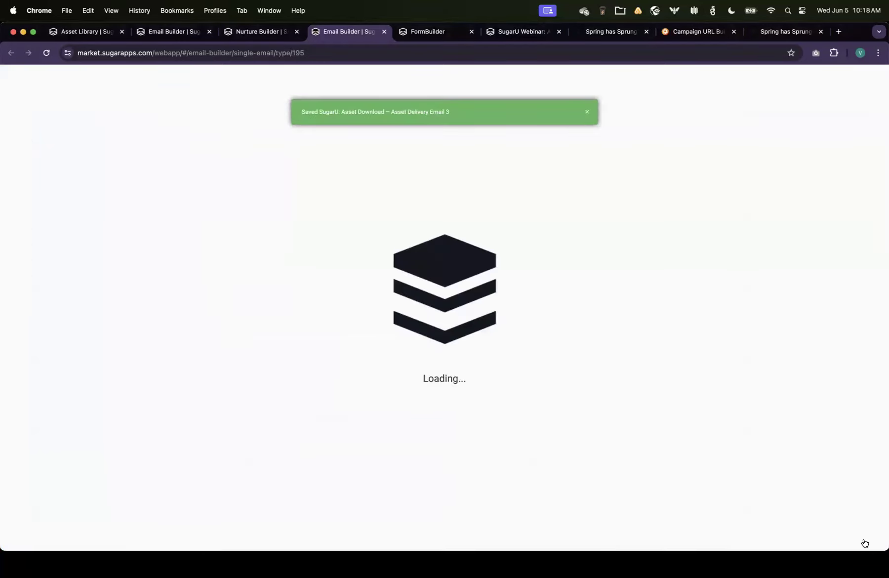
pyautogui.click(865, 543)
pyautogui.click(866, 543)
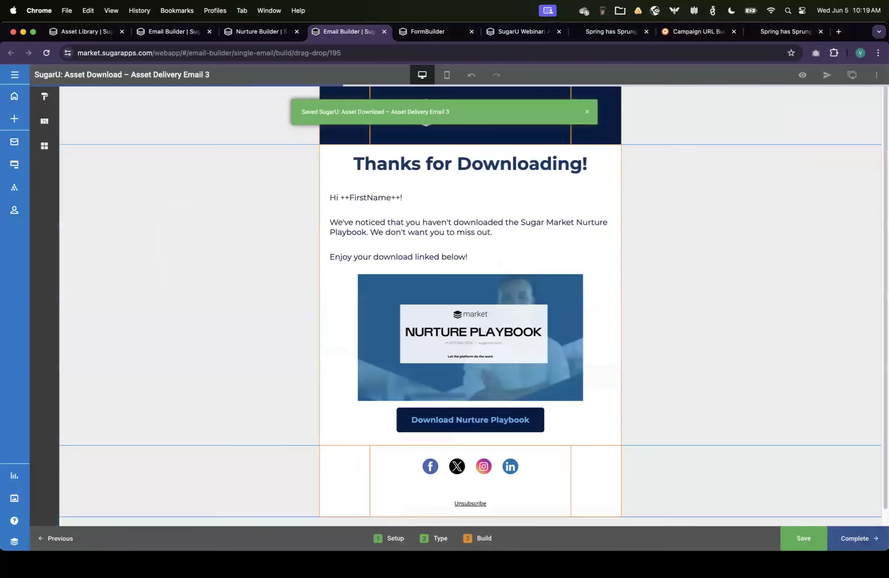
pyautogui.click(558, 364)
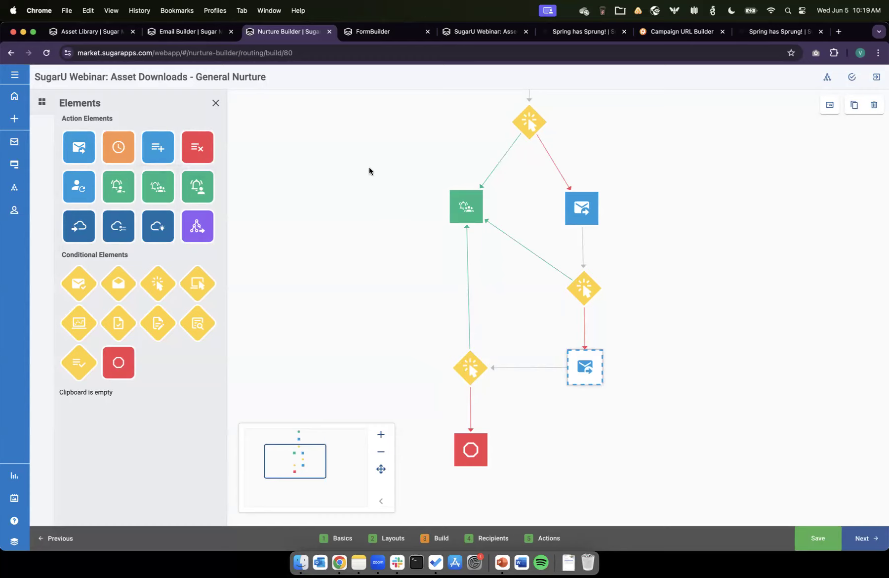
# Step: Validate the nurture workflow, then advance through recipients and actions to republish the nurture
pyautogui.moveTo(472, 189)
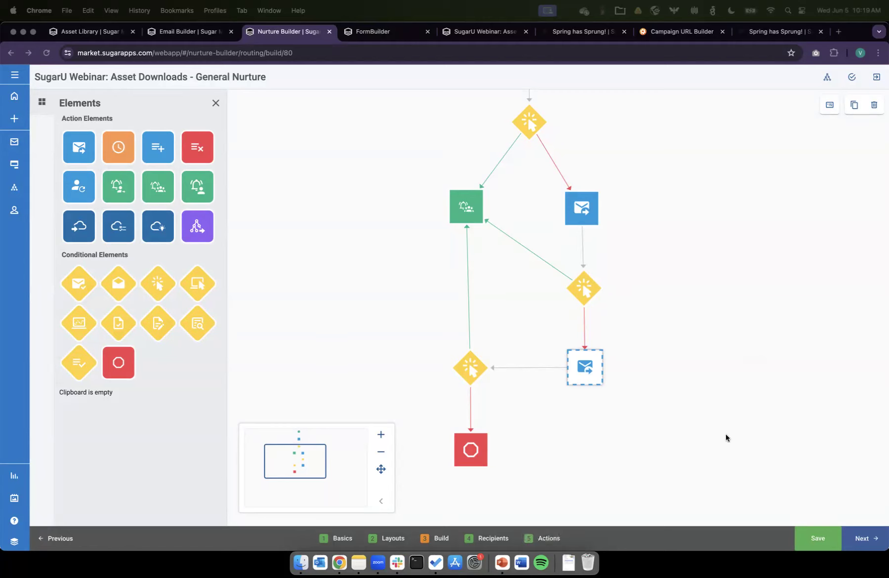
pyautogui.click(852, 77)
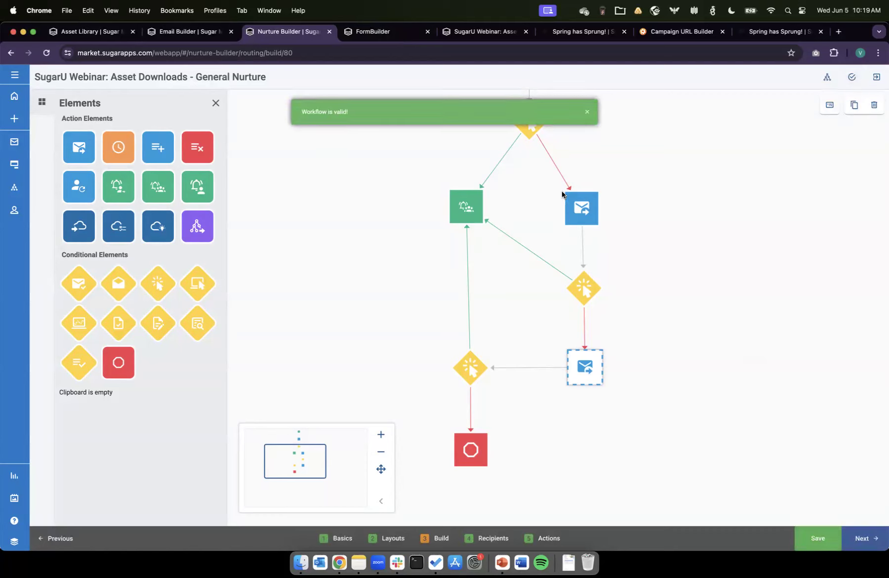
pyautogui.click(868, 546)
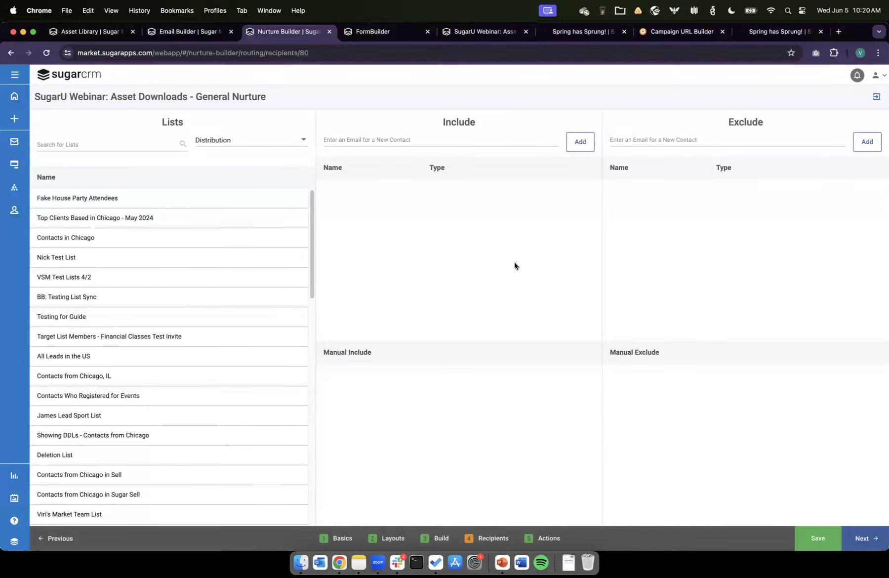
pyautogui.click(853, 539)
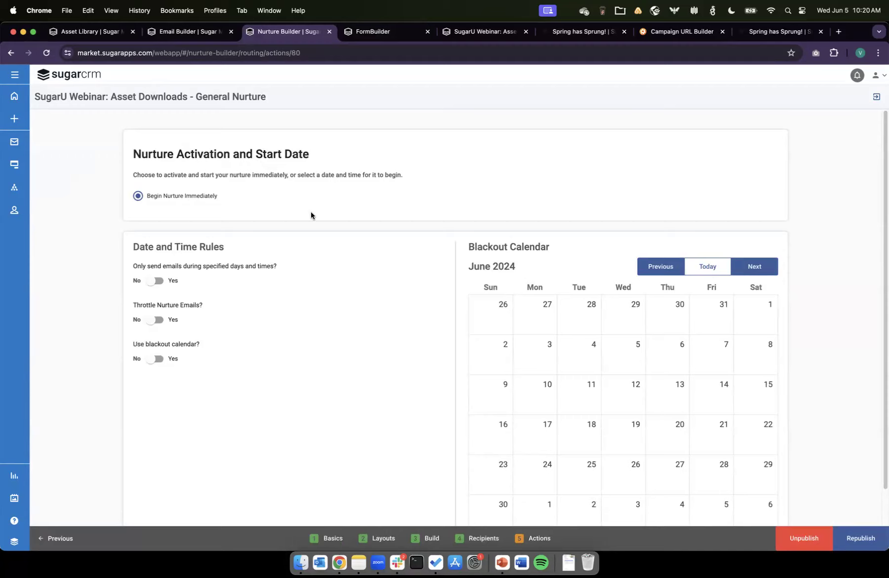
pyautogui.click(850, 538)
pyautogui.click(561, 344)
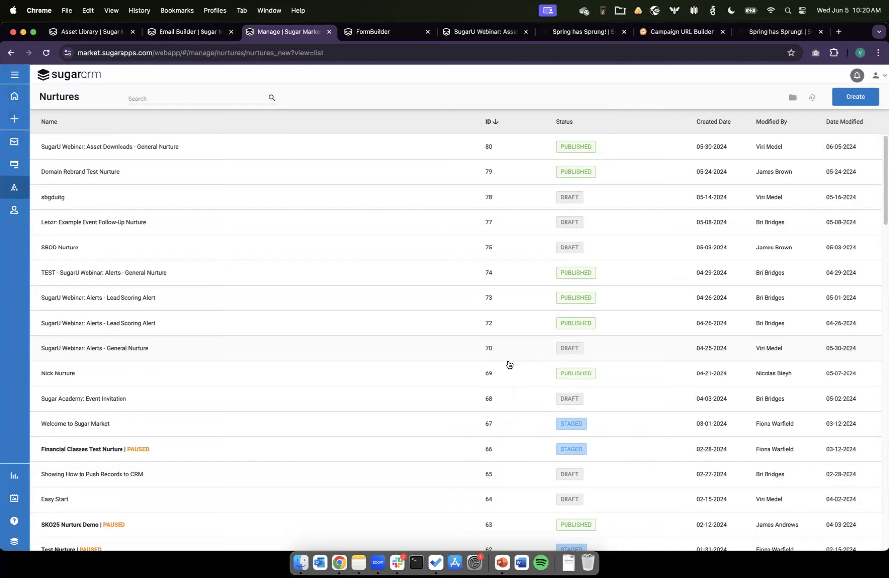
# Step: Switch to the FormBuilder tab and review the asset download form's basic settings and form type
pyautogui.click(372, 32)
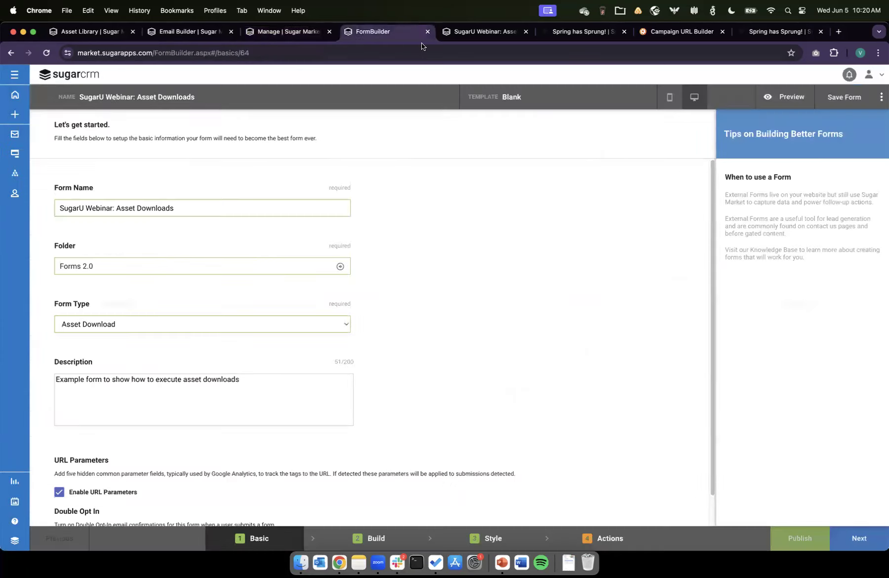
pyautogui.scroll(-1, 461, 352)
pyautogui.scroll(-2, 461, 348)
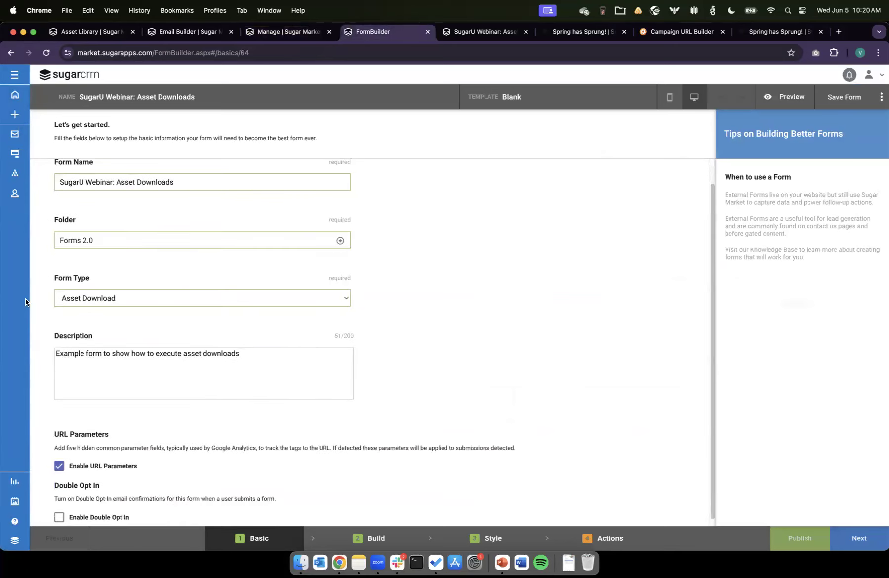
pyautogui.click(75, 301)
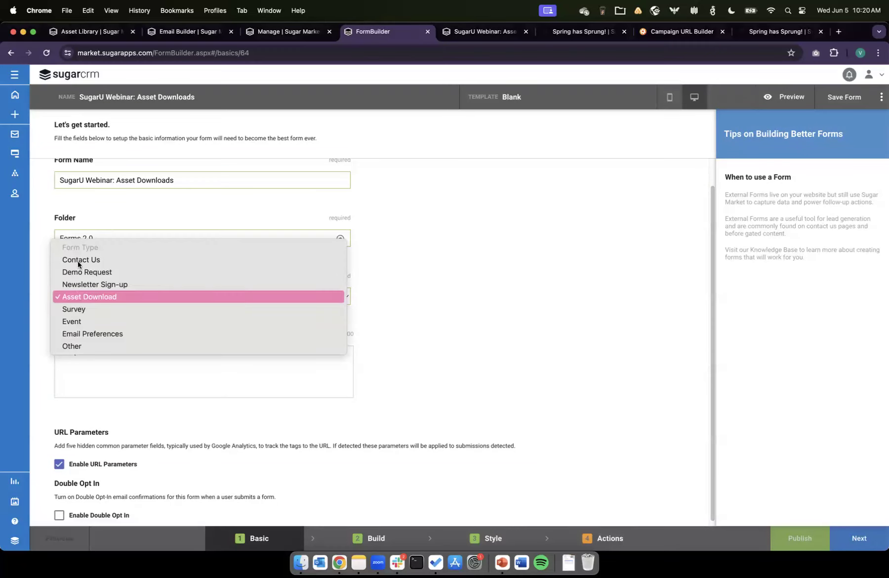
pyautogui.click(504, 300)
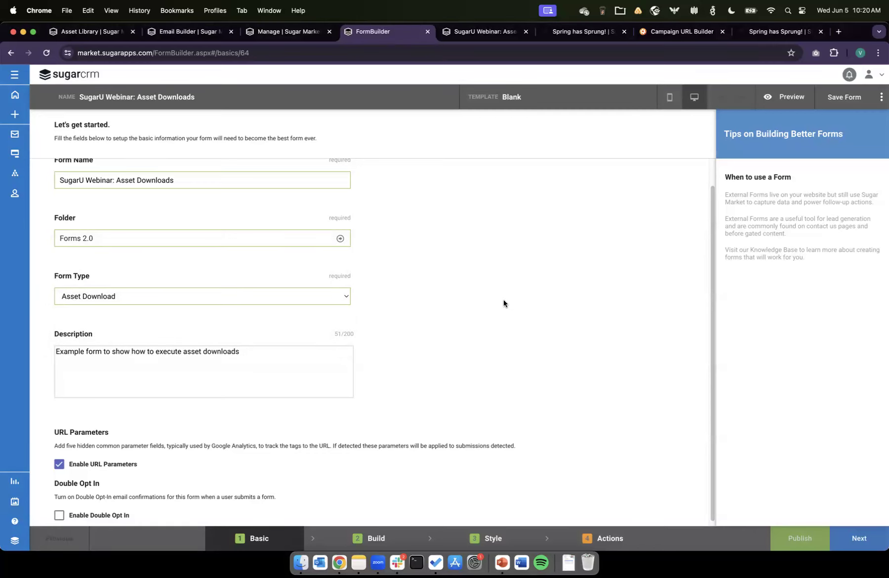
pyautogui.scroll(-1, 371, 402)
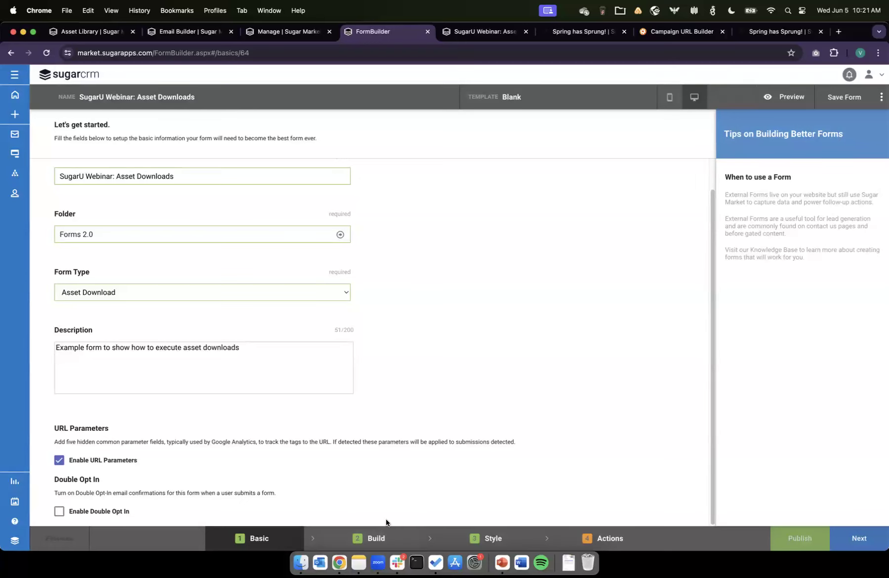
# Step: Go to the form's Build step and inspect the First Name field's settings and the form fields
pyautogui.click(376, 541)
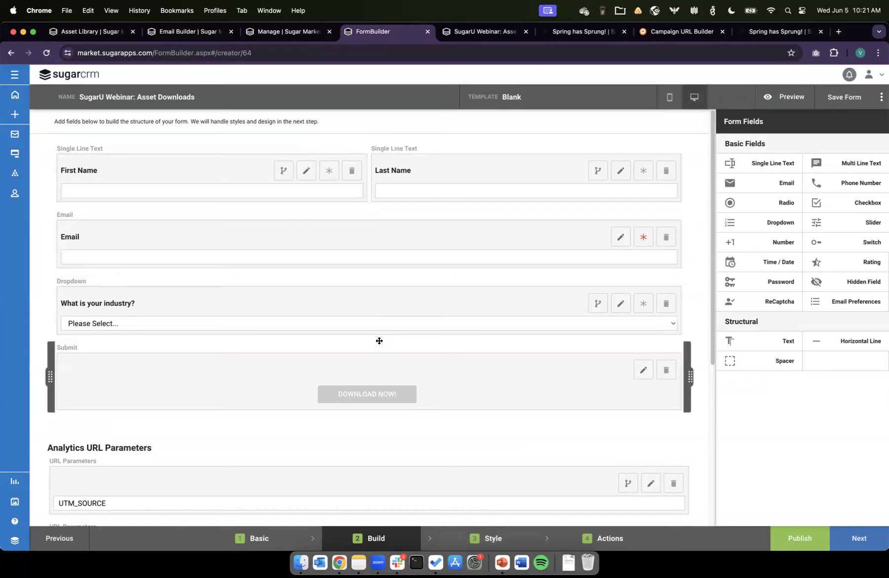
pyautogui.click(306, 172)
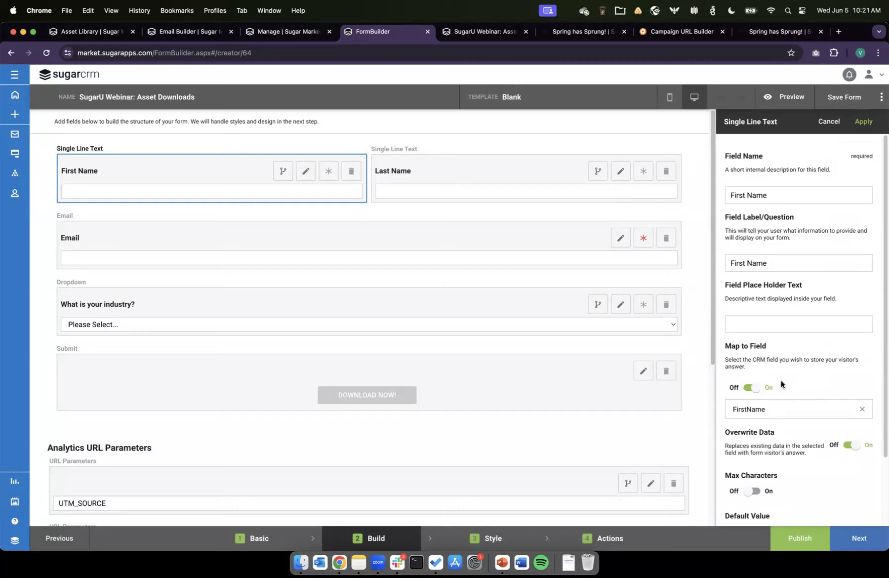
pyautogui.click(864, 128)
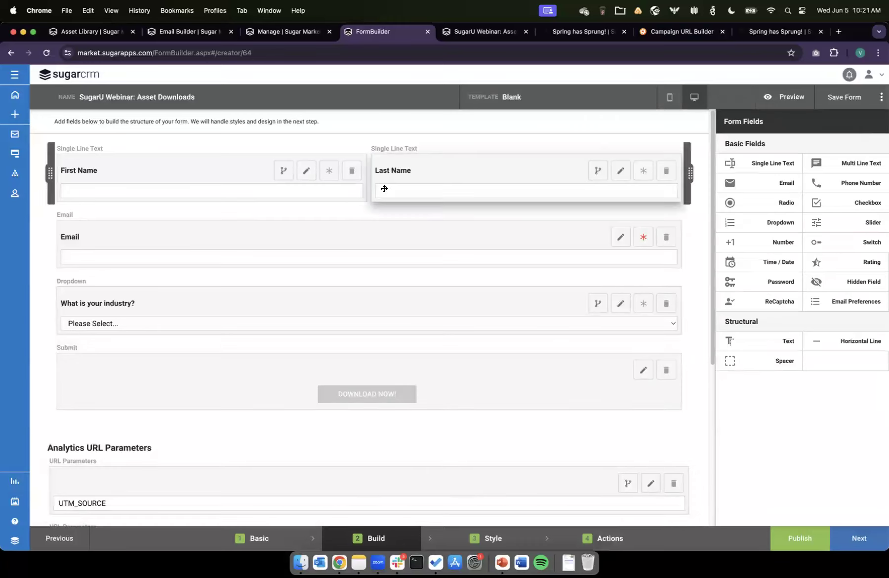
pyautogui.scroll(-5, 334, 484)
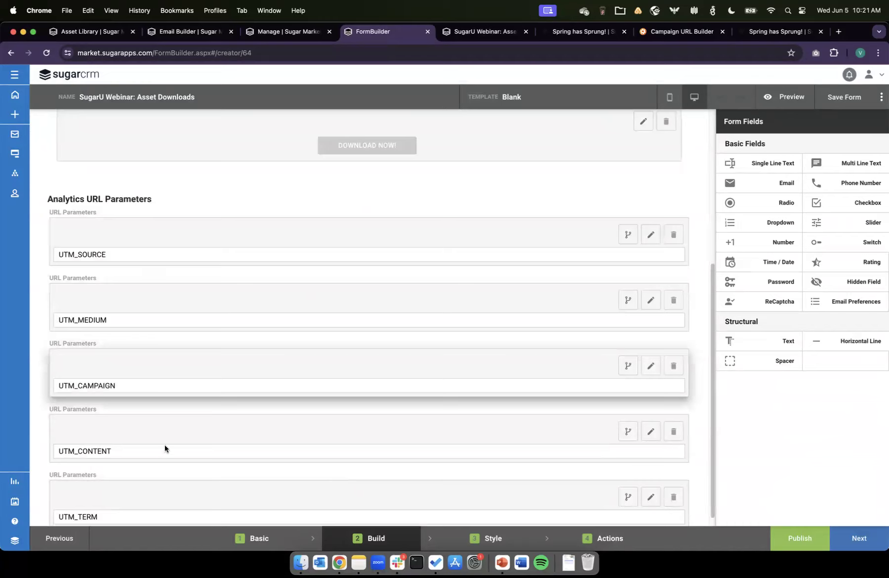
pyautogui.scroll(5, 190, 375)
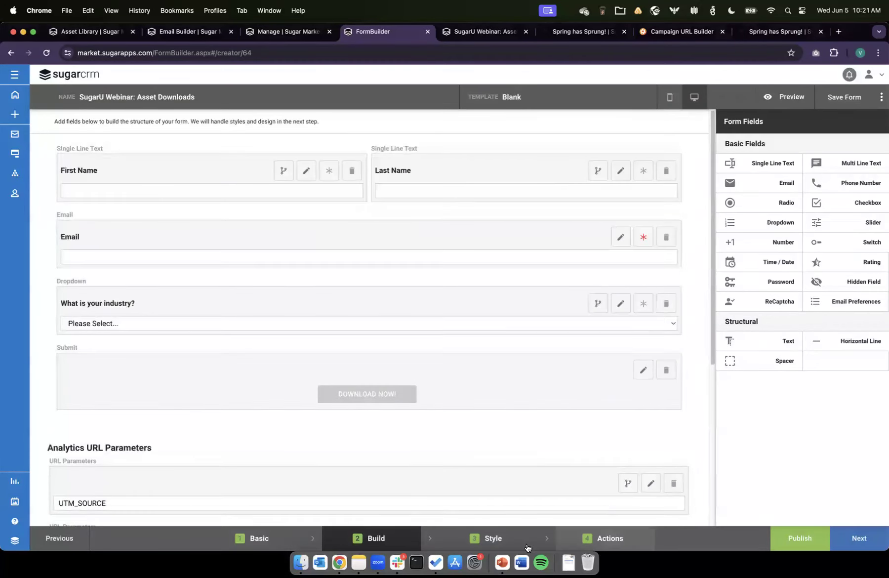
# Step: Open the form's Style step and preview the form
pyautogui.click(493, 538)
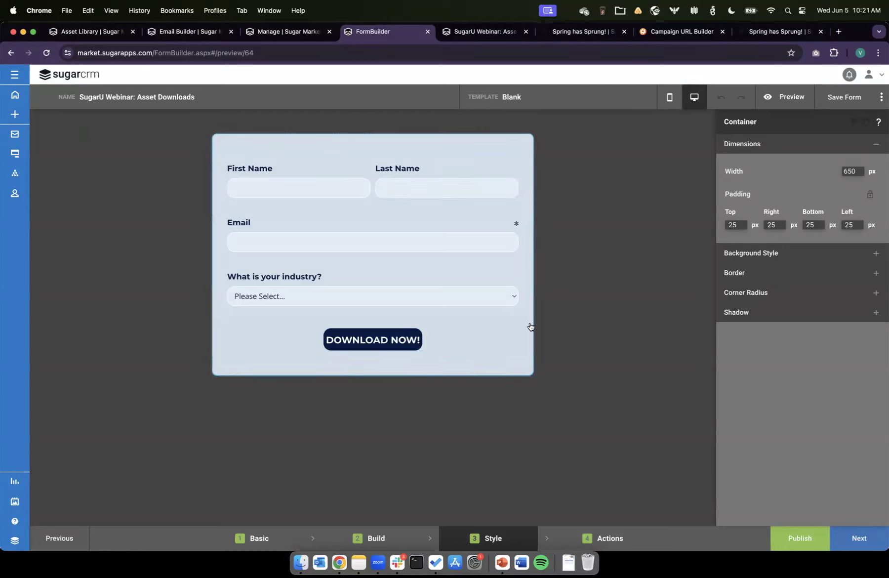
pyautogui.click(786, 97)
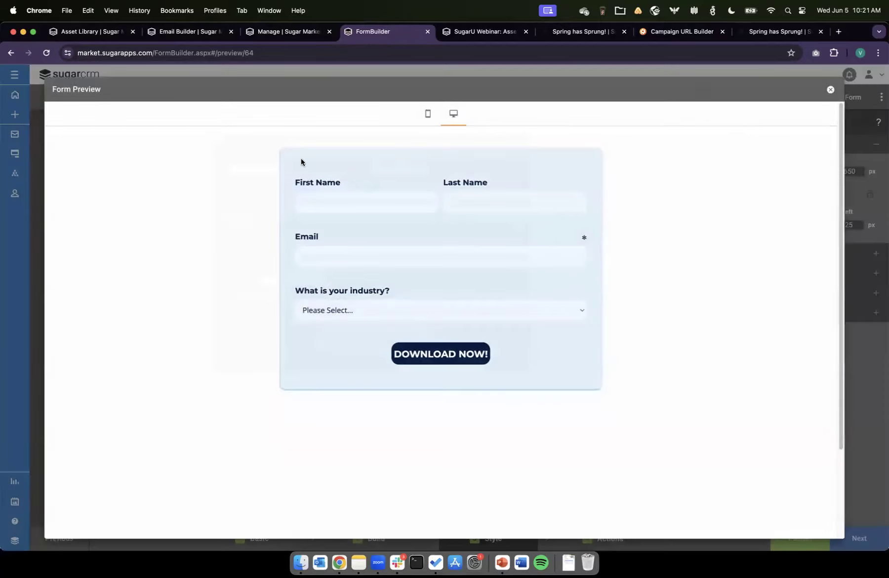
pyautogui.click(830, 89)
# Step: Open the form's Actions step and review the form alert's notification user and frequency settings
pyautogui.click(618, 539)
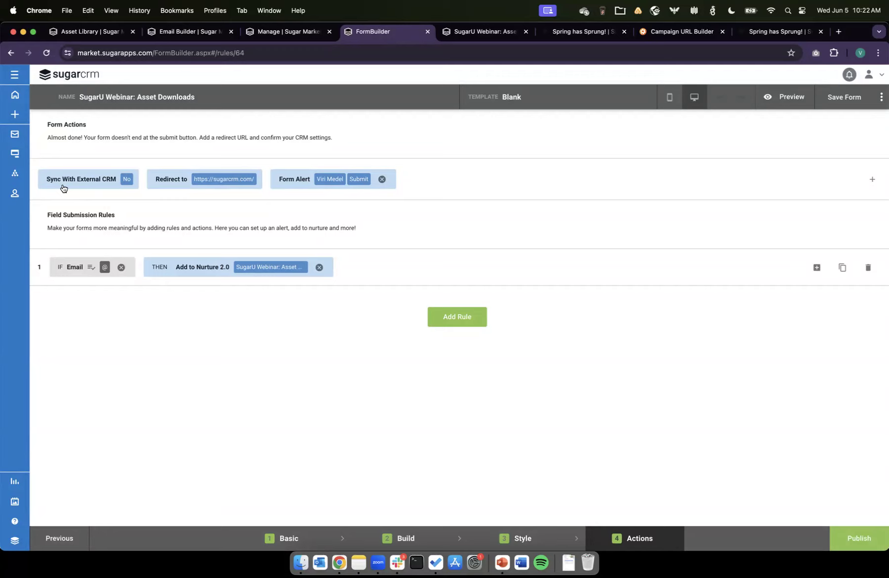
pyautogui.click(125, 180)
pyautogui.click(125, 178)
pyautogui.click(355, 186)
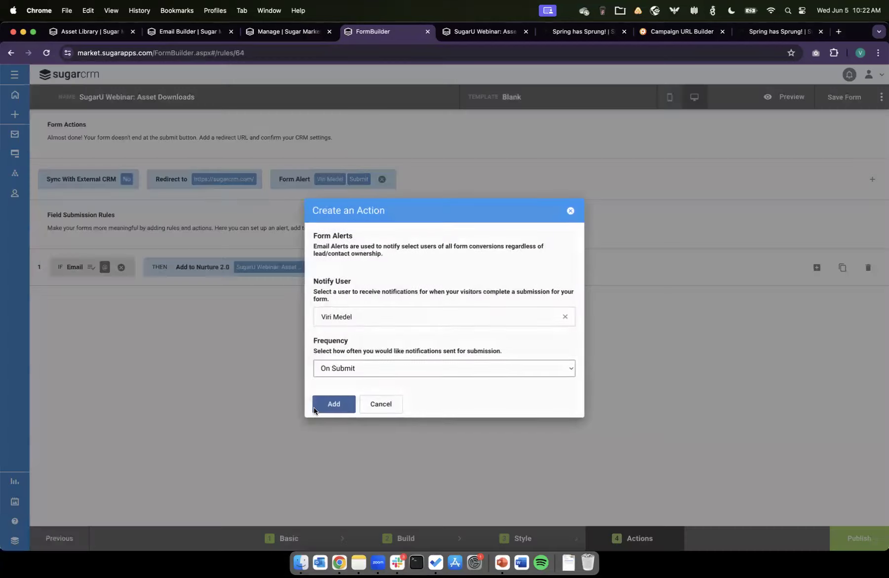
pyautogui.click(376, 367)
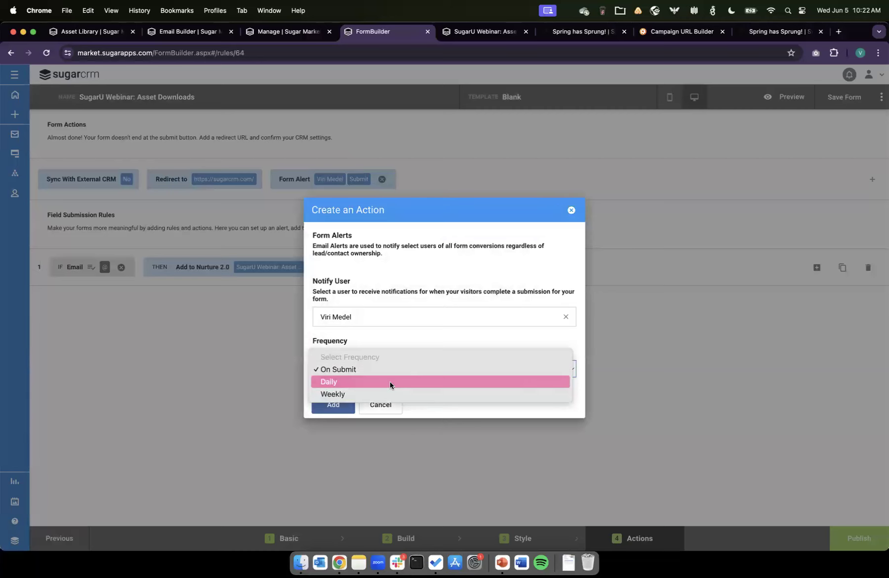
pyautogui.click(437, 294)
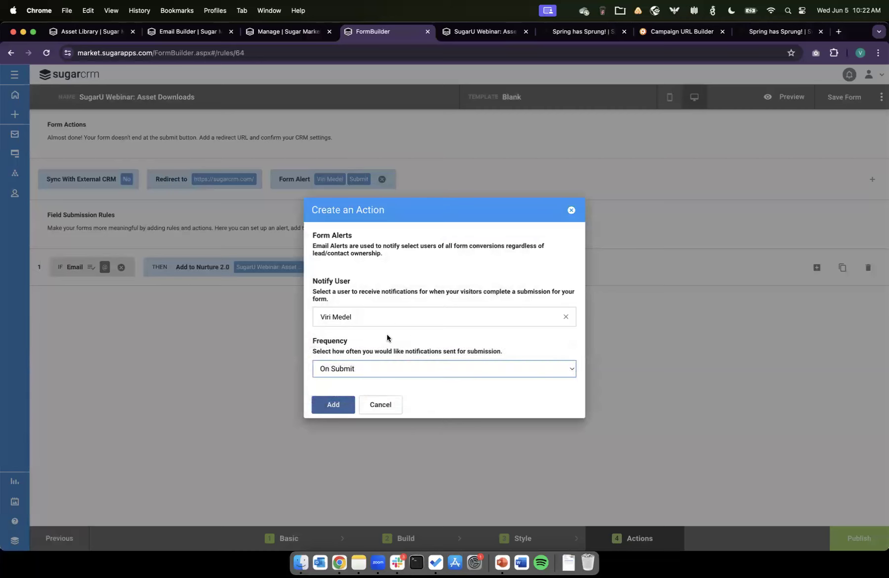
pyautogui.click(333, 405)
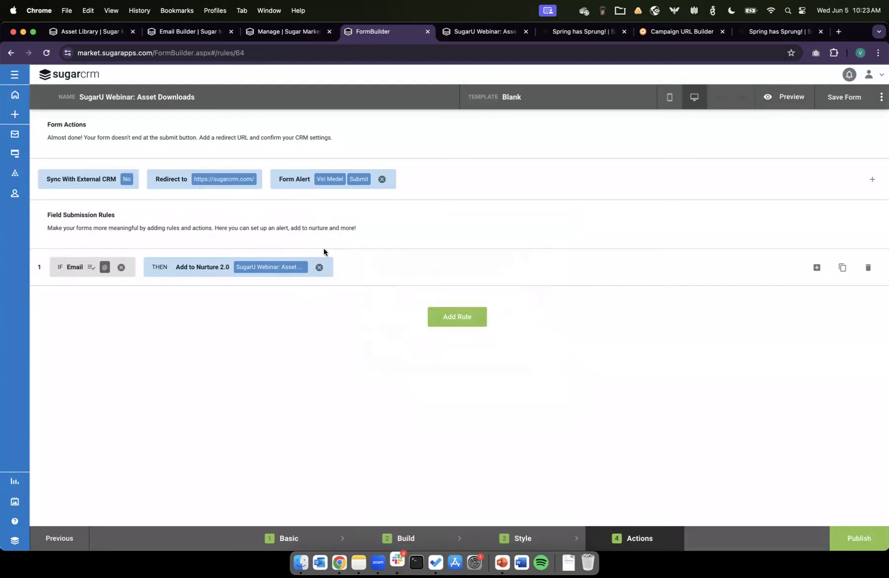
# Step: Review the field submission rule's Email condition and the nurture chosen for its Add to Nurture 2.0 action
pyautogui.click(82, 268)
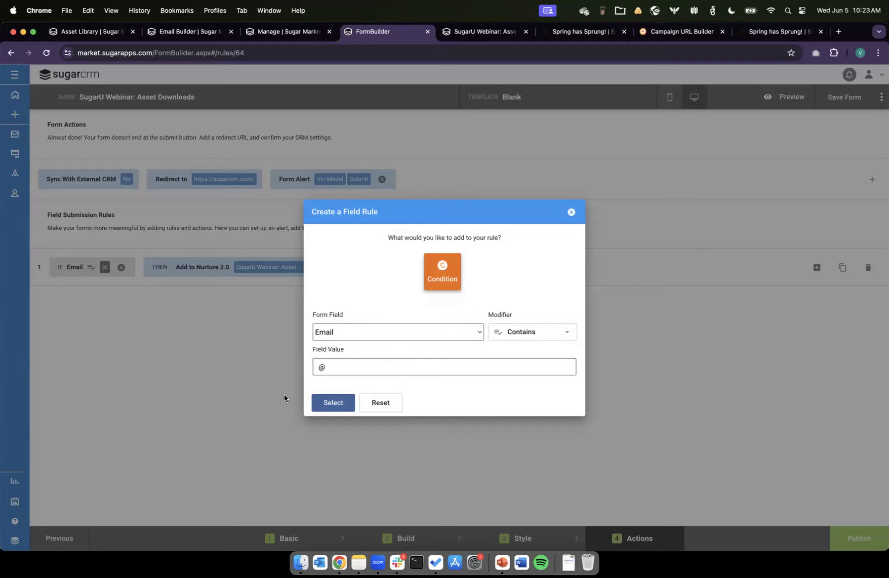
pyautogui.click(335, 403)
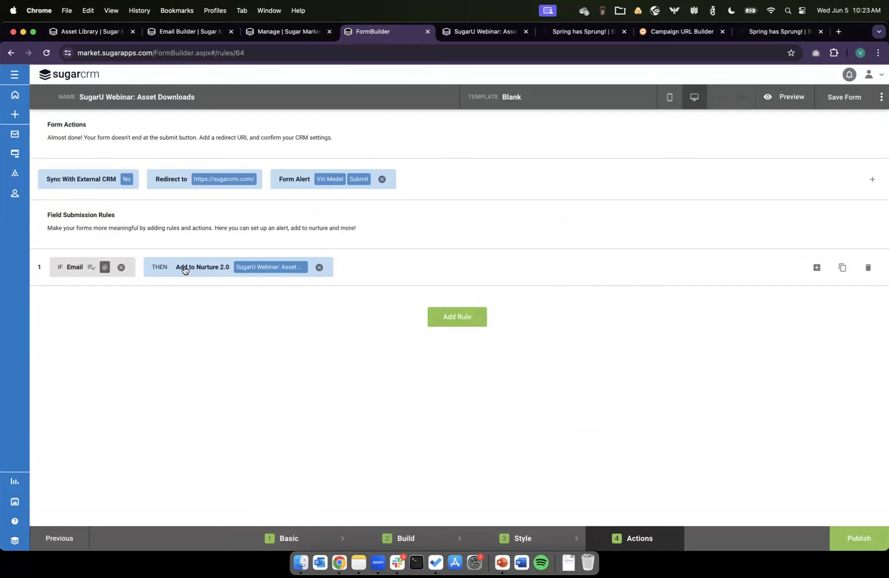
pyautogui.click(200, 268)
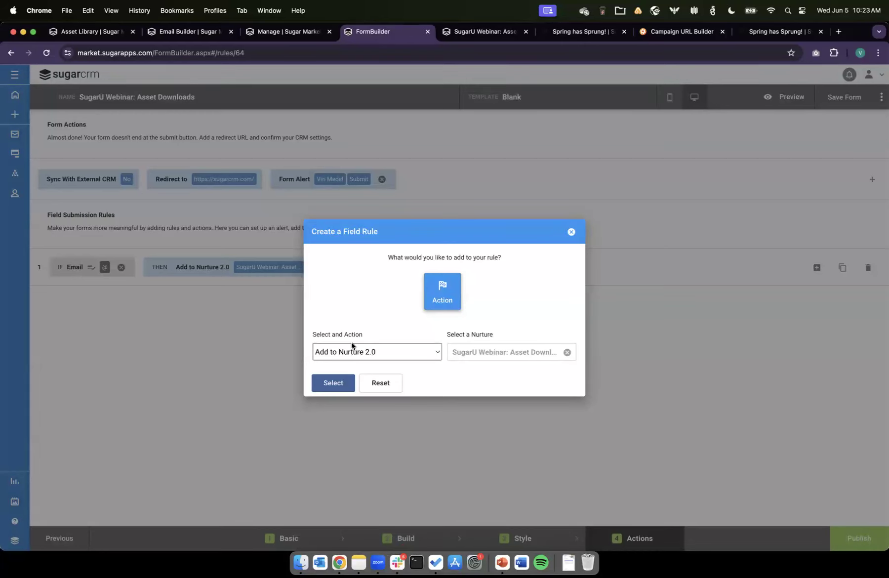
pyautogui.click(366, 352)
pyautogui.click(417, 355)
pyautogui.click(468, 352)
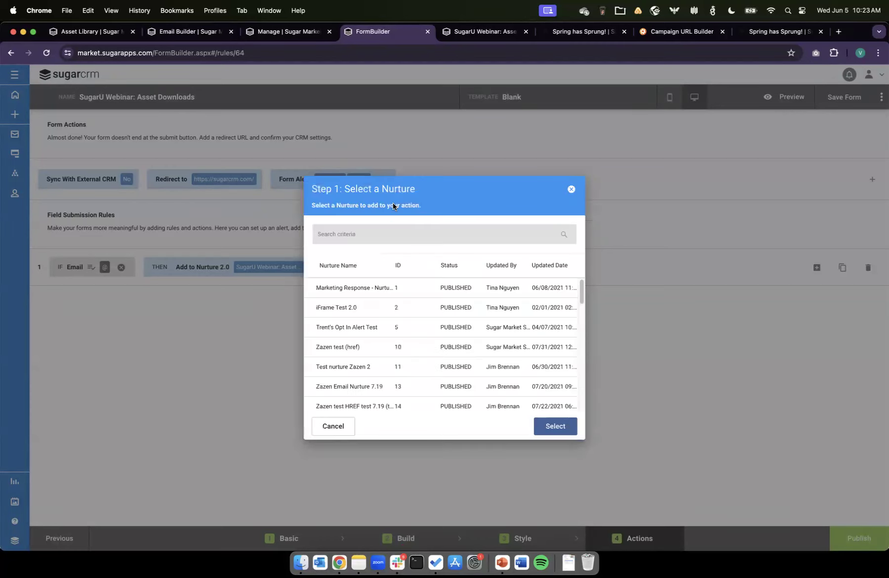
pyautogui.scroll(-10, 424, 404)
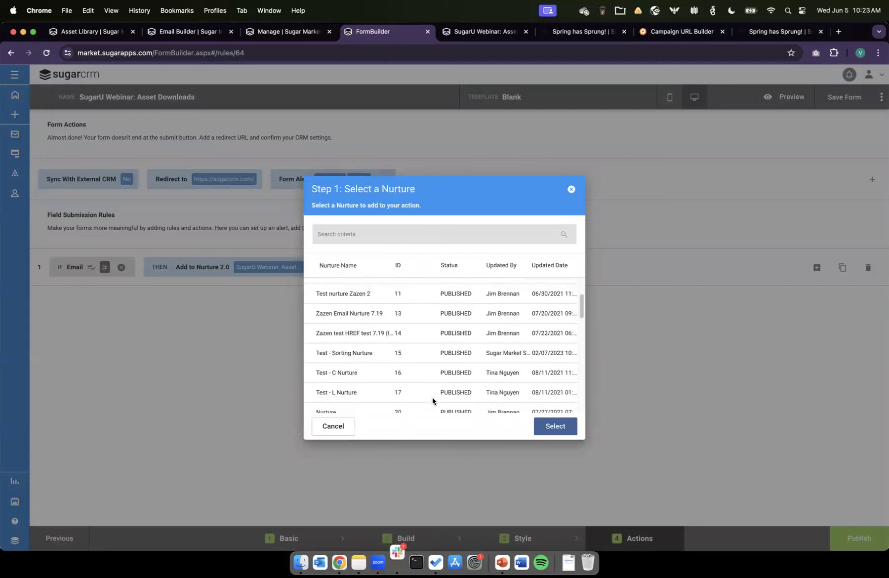
pyautogui.scroll(-3, 432, 397)
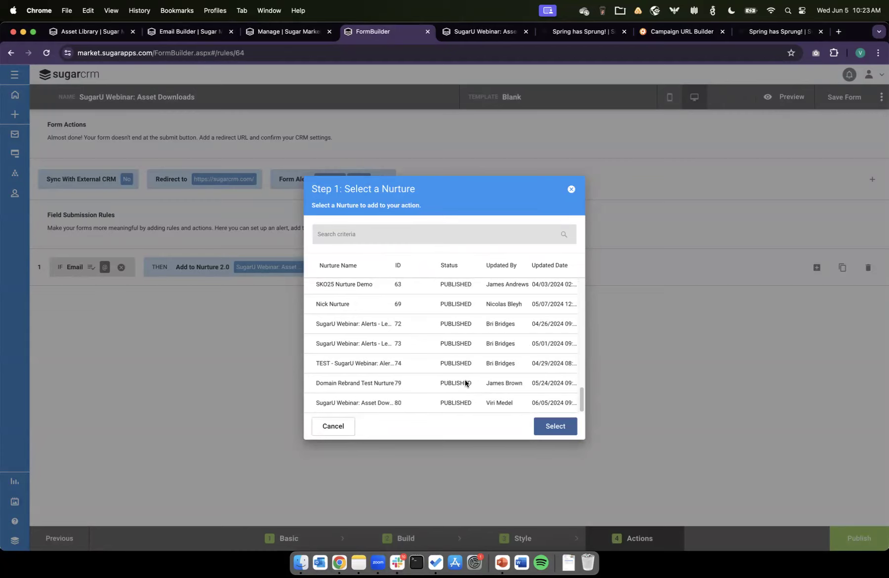
pyautogui.click(333, 429)
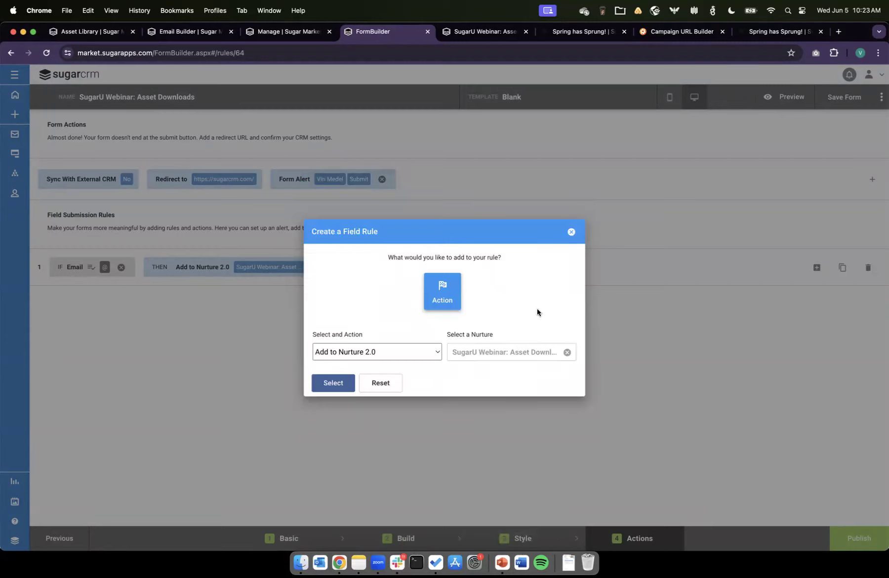
pyautogui.click(332, 383)
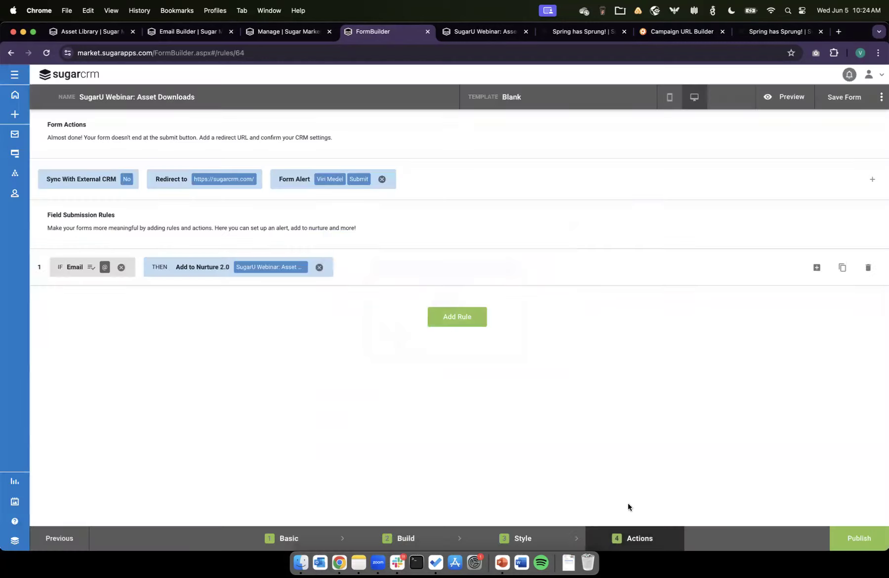
# Step: Publish the asset download form and exit the embed code dialog
pyautogui.click(861, 543)
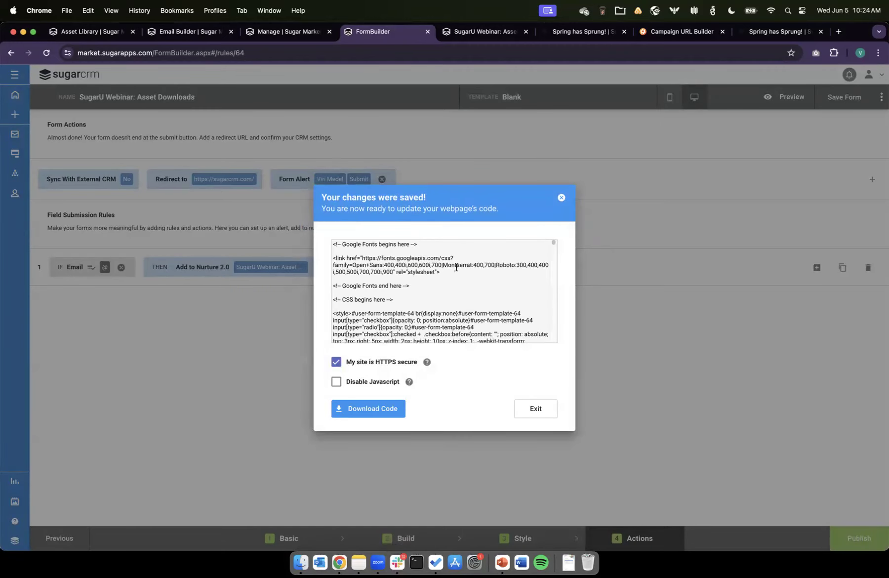
pyautogui.click(521, 411)
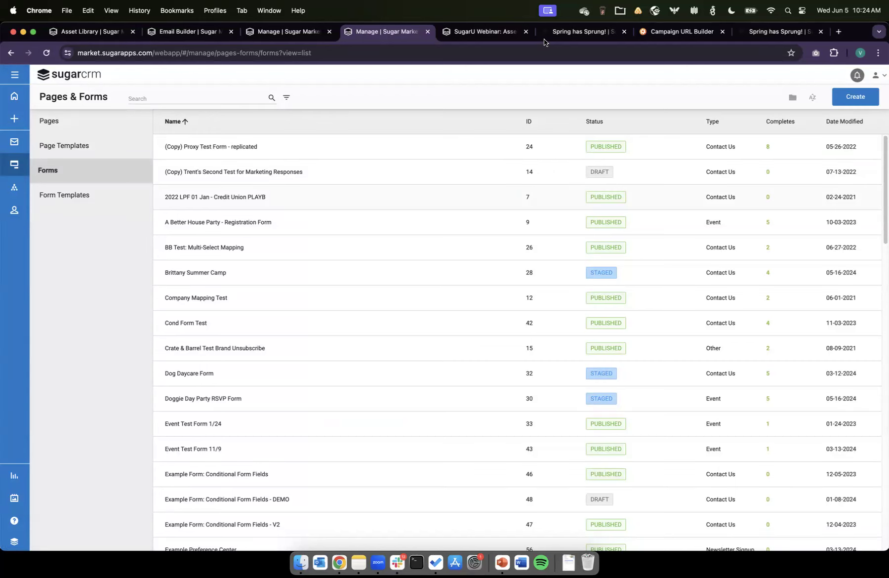
# Step: In the landing page builder, reselect the SugarU Webinar: Asset Downloads form for the form block and refresh it
pyautogui.click(494, 31)
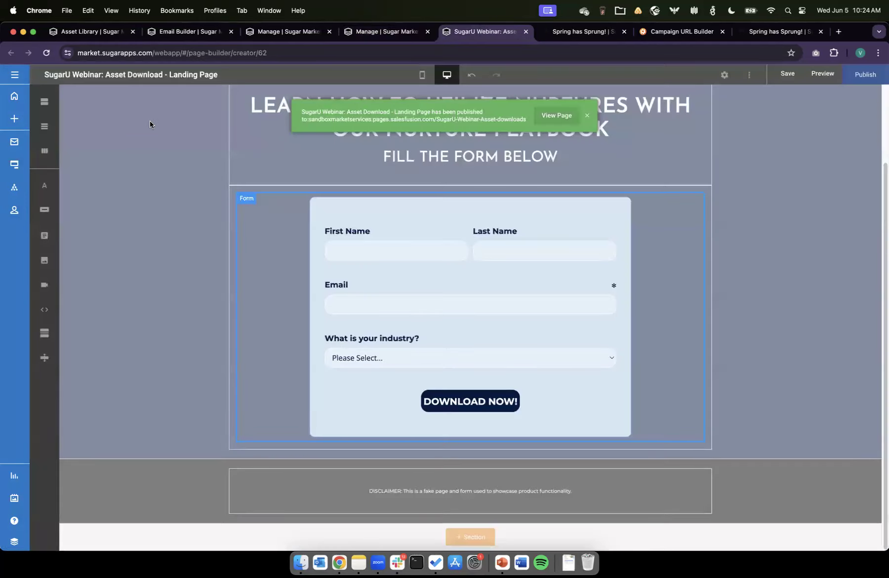
pyautogui.click(587, 115)
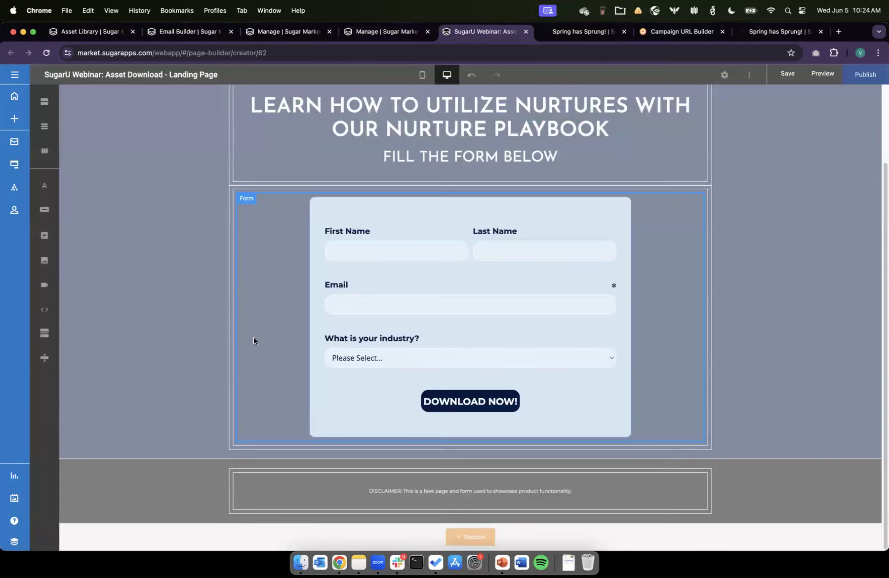
pyautogui.scroll(2, 303, 358)
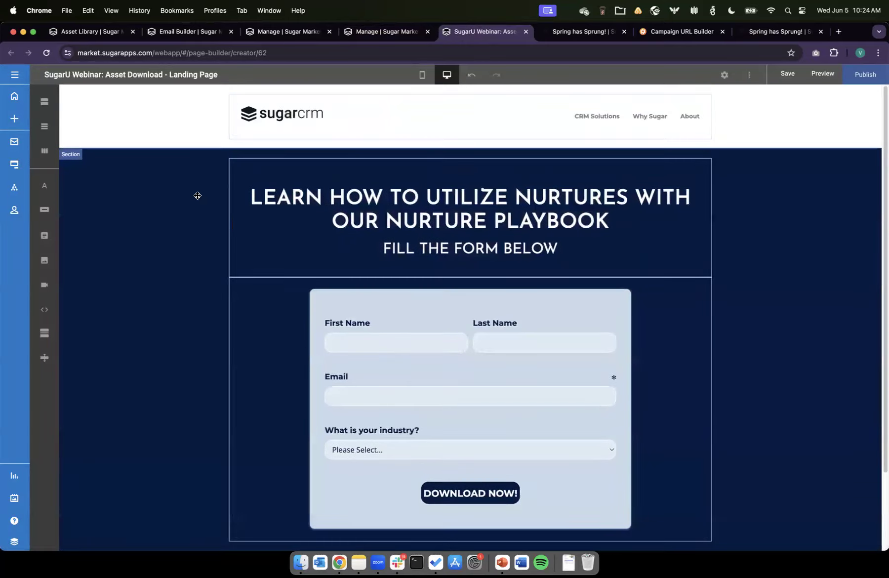
pyautogui.scroll(-2, 806, 379)
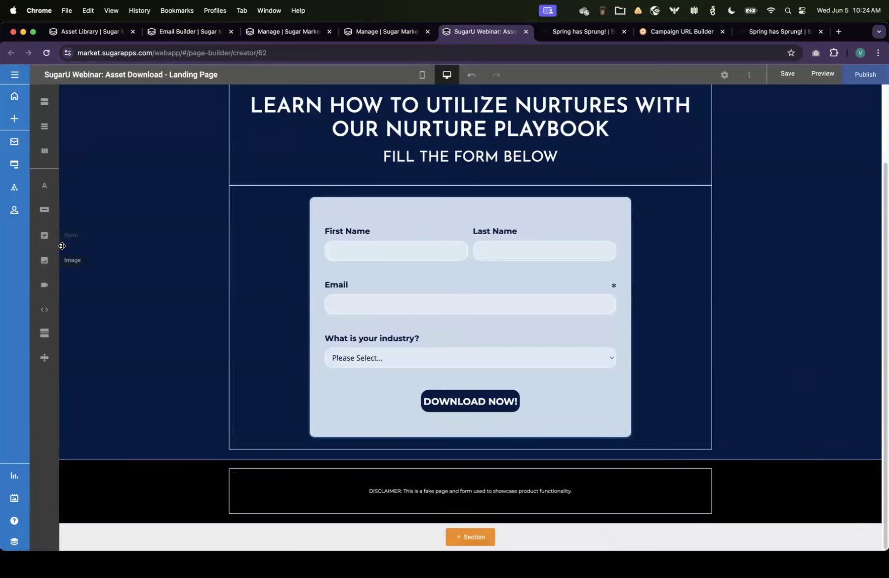
pyautogui.moveTo(44, 236); pyautogui.dragTo(407, 264)
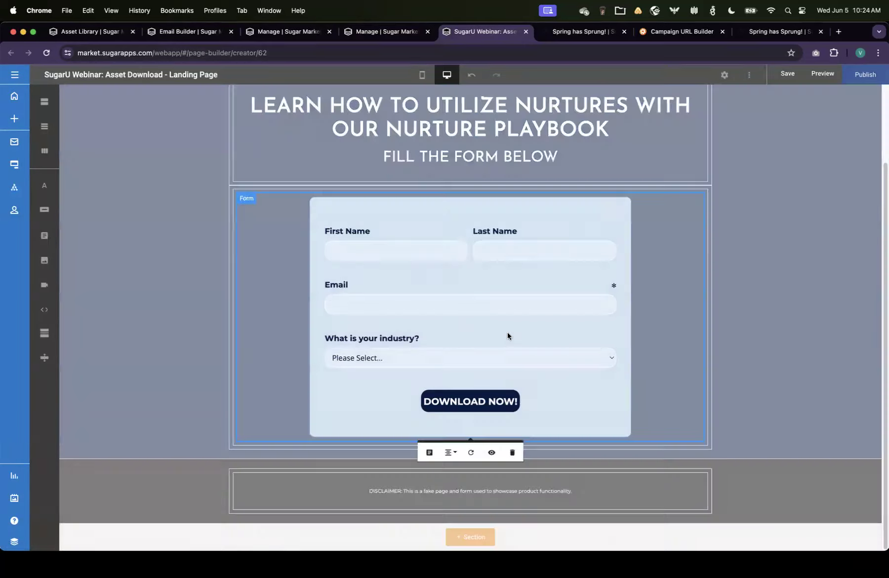
pyautogui.click(429, 453)
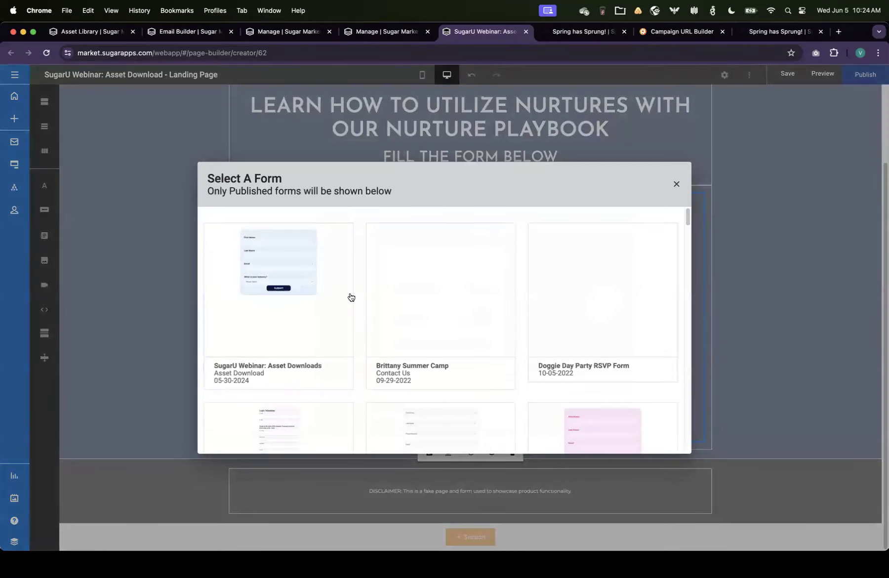
pyautogui.scroll(-3, 350, 297)
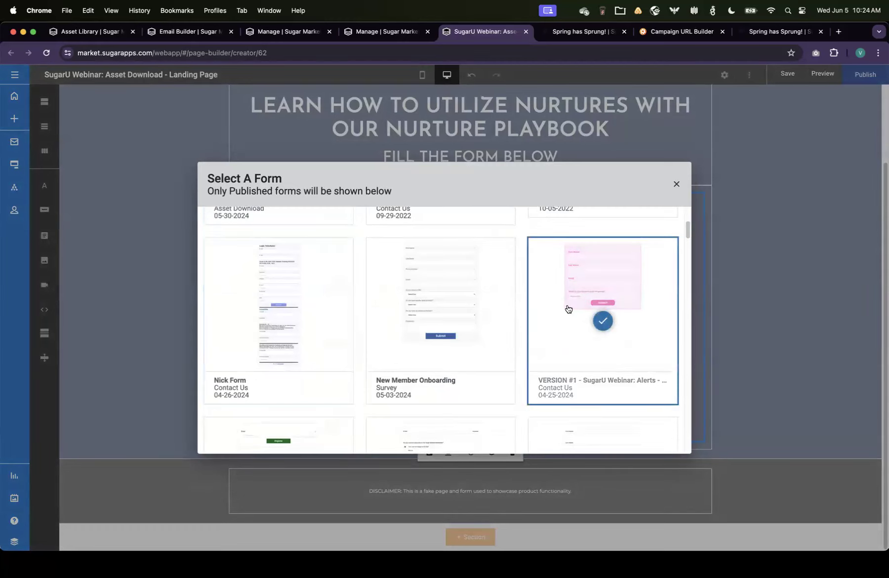
pyautogui.scroll(3, 568, 309)
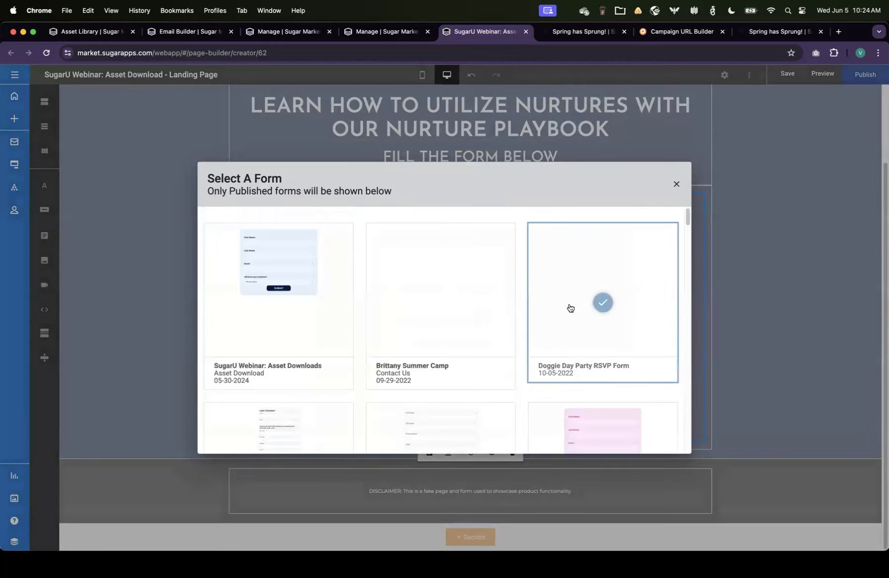
pyautogui.click(260, 279)
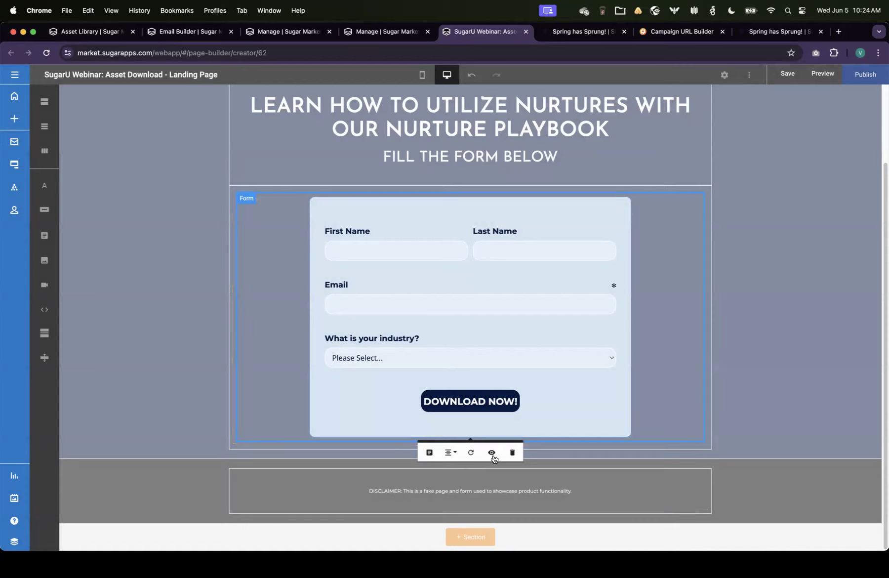
pyautogui.click(471, 452)
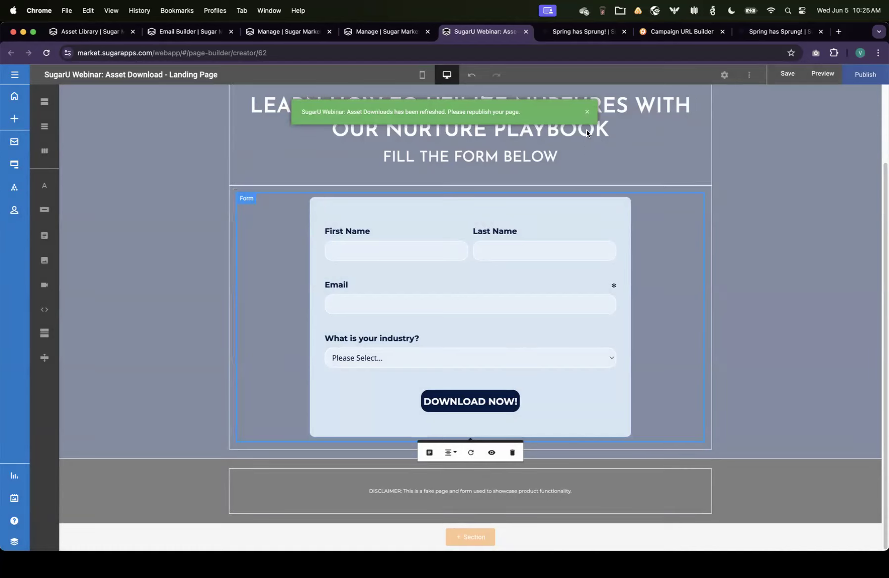
# Step: Preview the landing page and return to the page builder
pyautogui.click(586, 112)
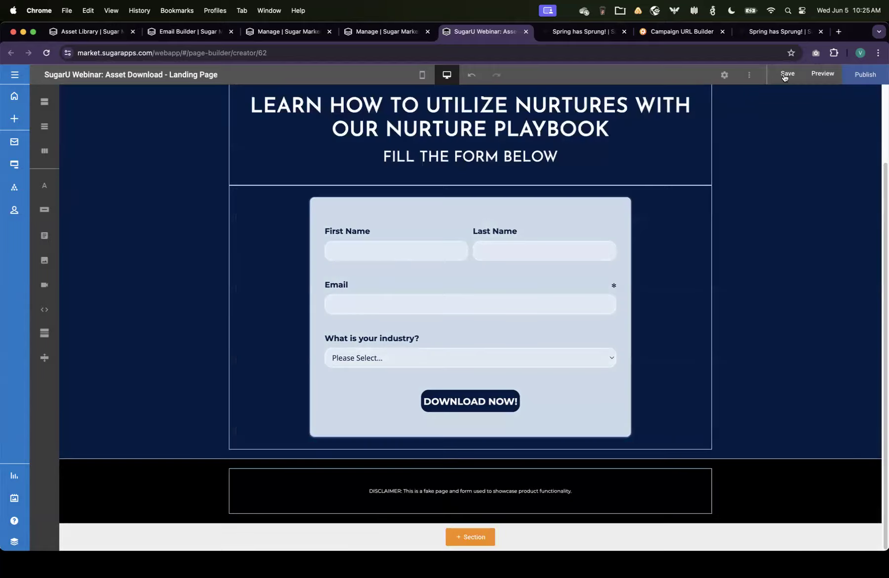
pyautogui.click(823, 74)
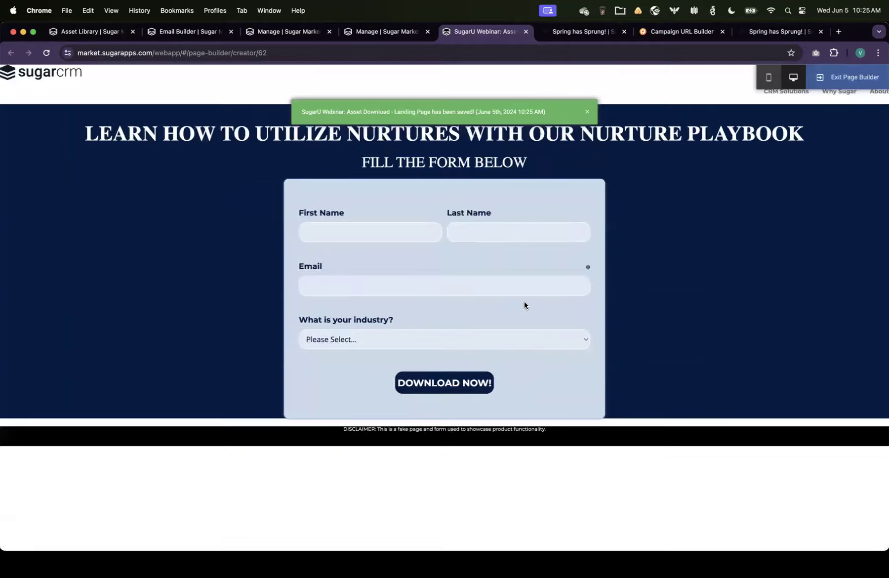
pyautogui.click(866, 77)
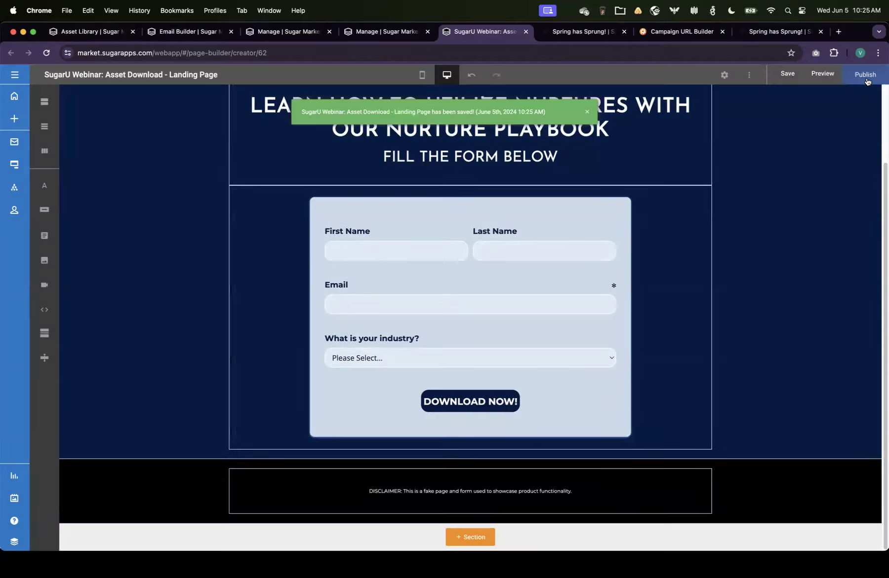
# Step: Republish the landing page and open the published live page
pyautogui.click(867, 80)
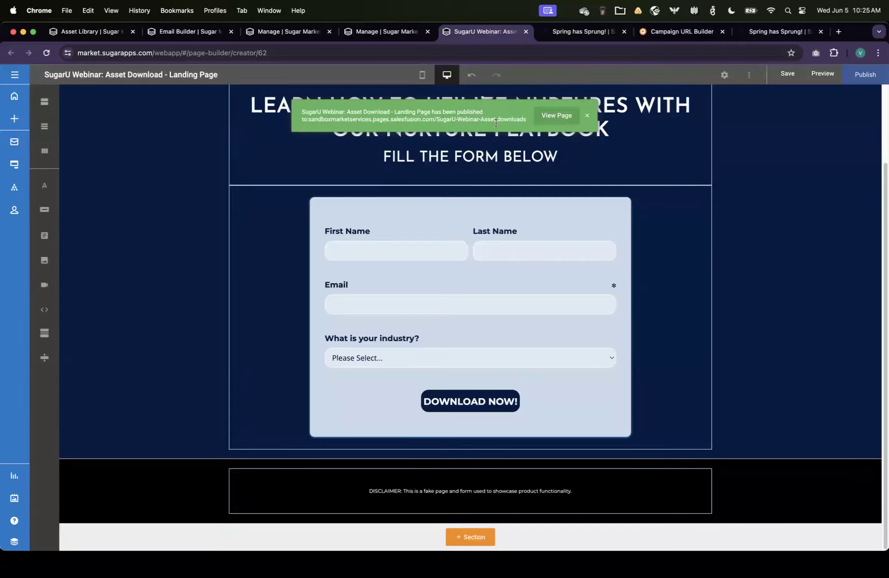
pyautogui.click(557, 115)
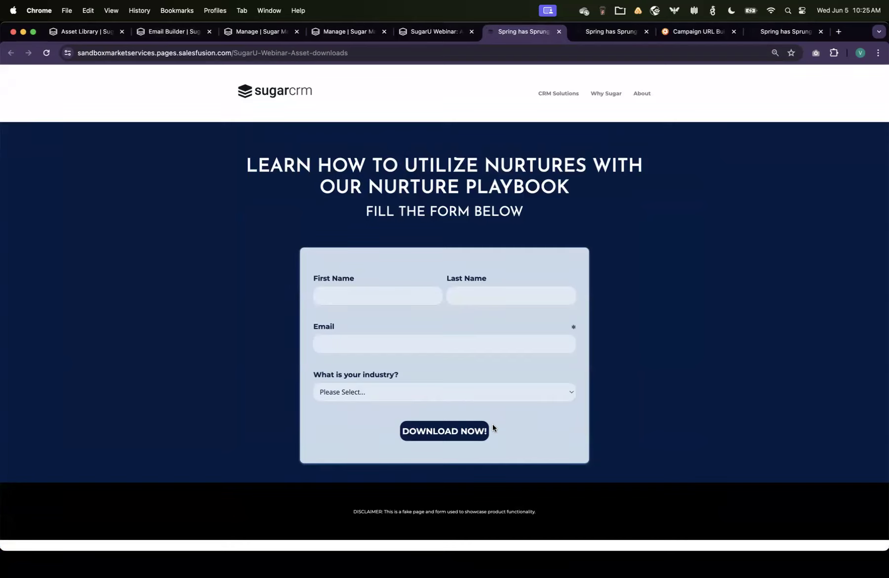
# Step: Close the old Spring has Sprung tab and review the Campaign URL Builder fields for the landing page URL
pyautogui.click(559, 31)
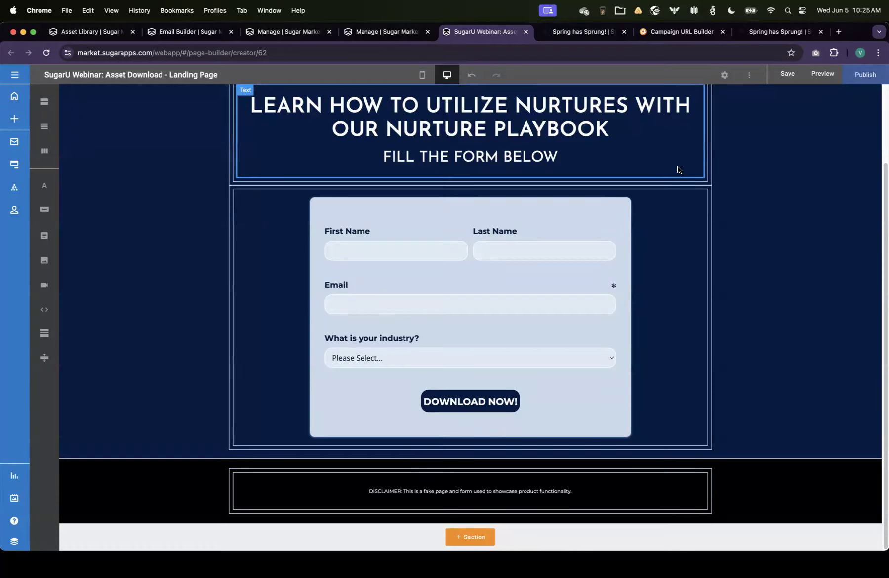
pyautogui.click(624, 31)
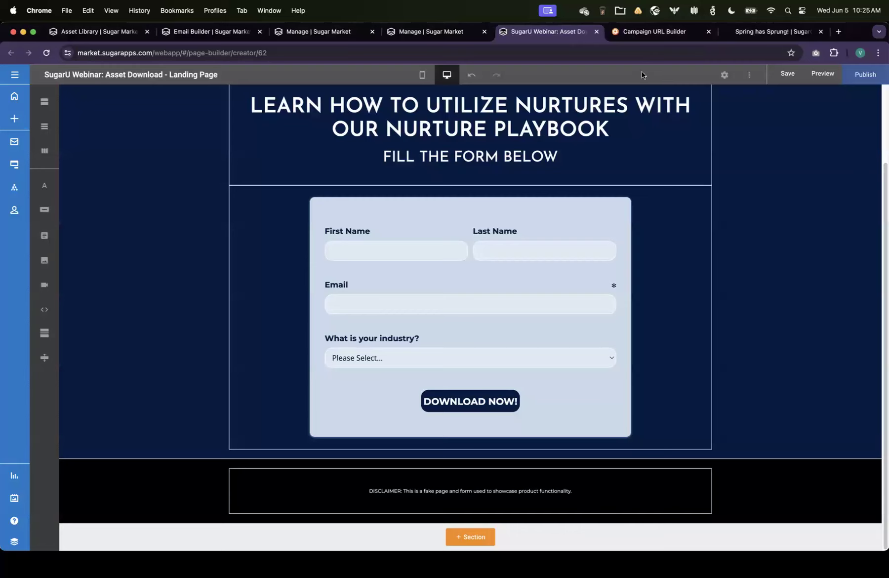
pyautogui.click(656, 32)
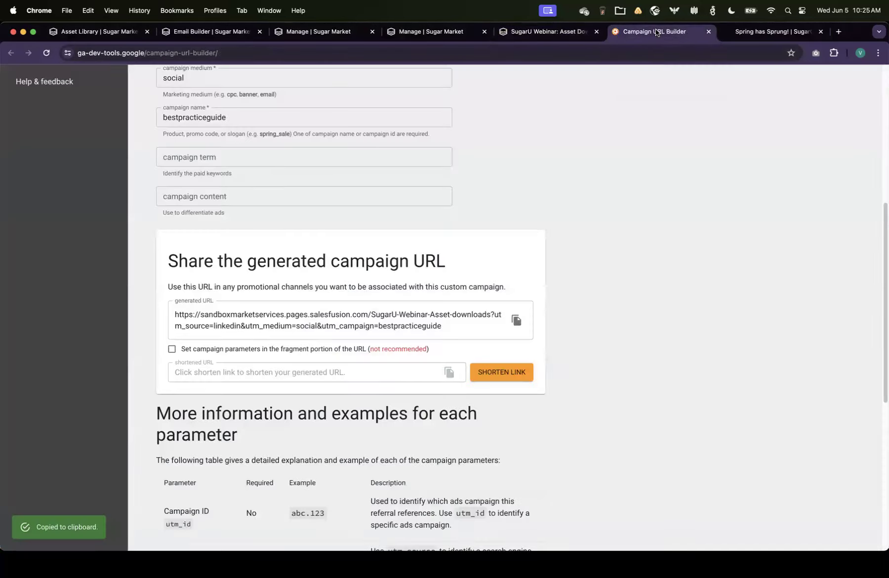
pyautogui.scroll(5, 648, 223)
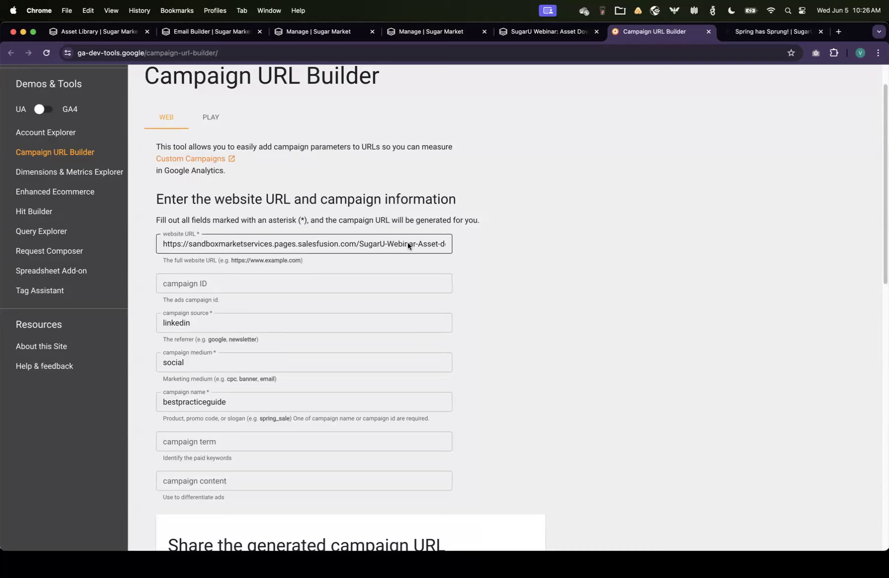
pyautogui.scroll(-1, 399, 352)
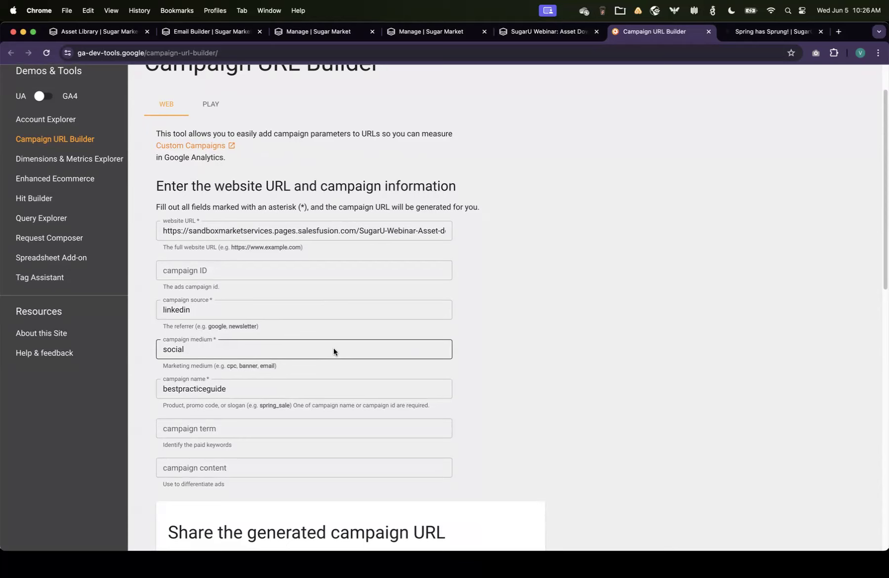
# Step: Review the generated campaign URL and its source, medium and campaign name parameters in the Campaign URL Builder
pyautogui.scroll(-2, 447, 374)
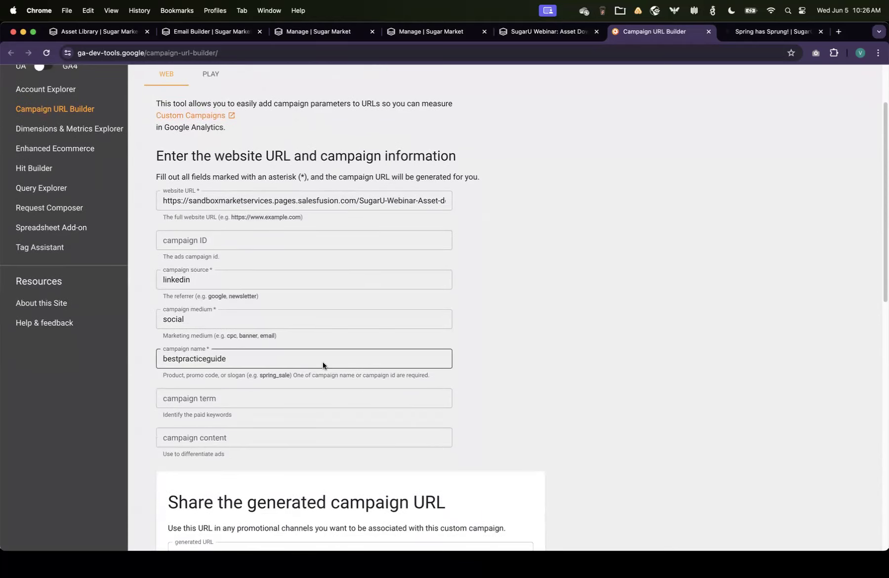
pyautogui.scroll(-4, 341, 363)
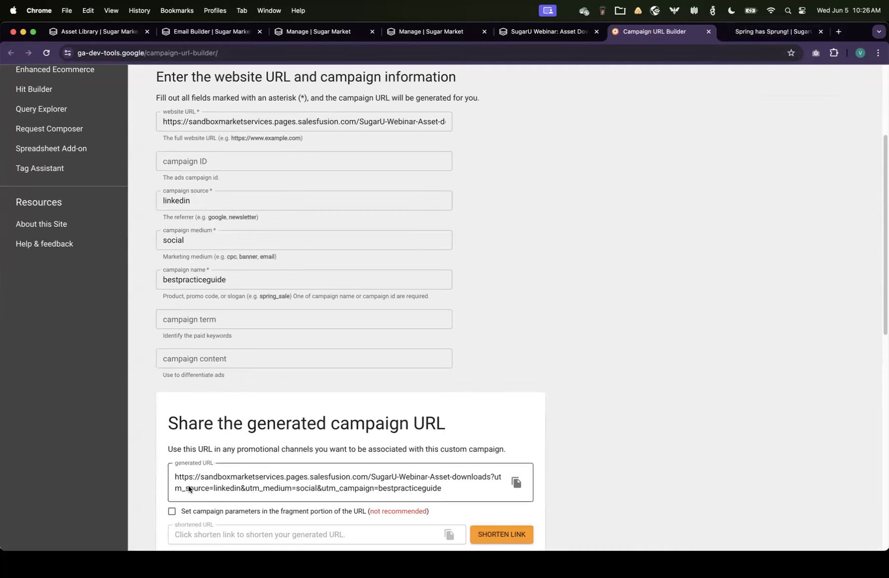
pyautogui.click(206, 241)
pyautogui.click(209, 201)
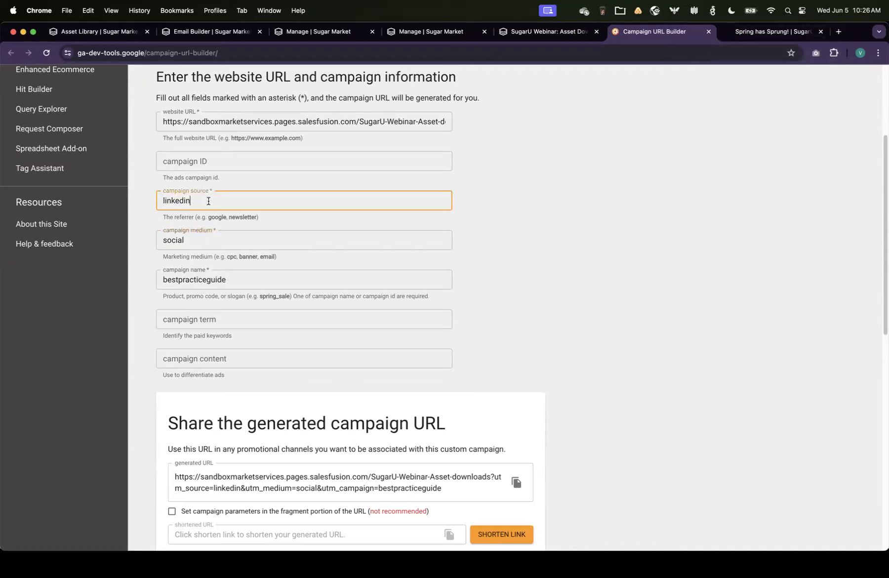
pyautogui.doubleClick(166, 201)
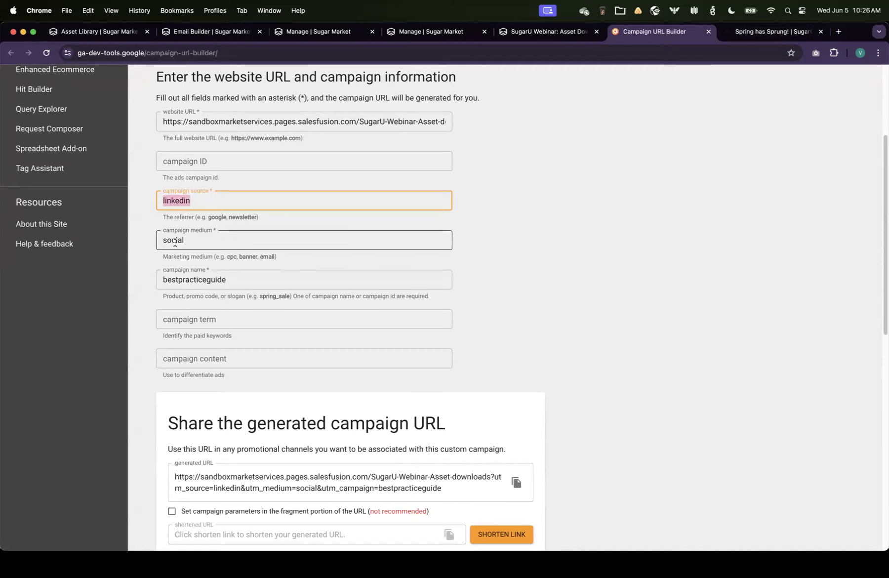
pyautogui.click(241, 247)
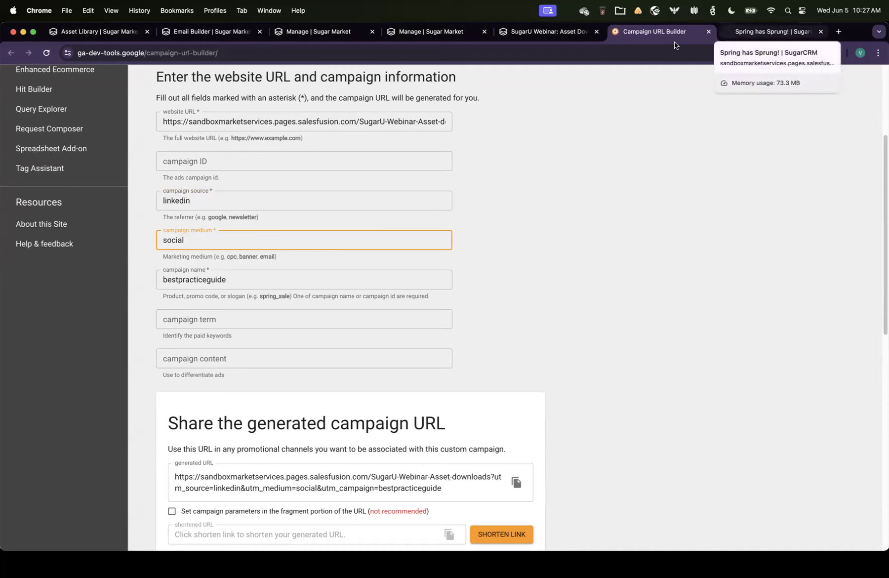
# Step: Go to the Forms list under Pages & Forms and search it for sugaru
pyautogui.click(191, 31)
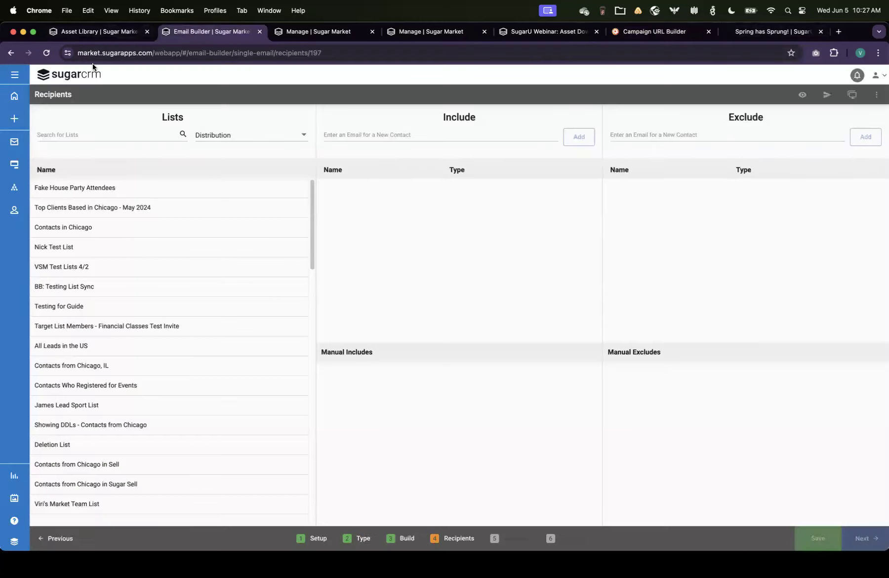
pyautogui.click(14, 95)
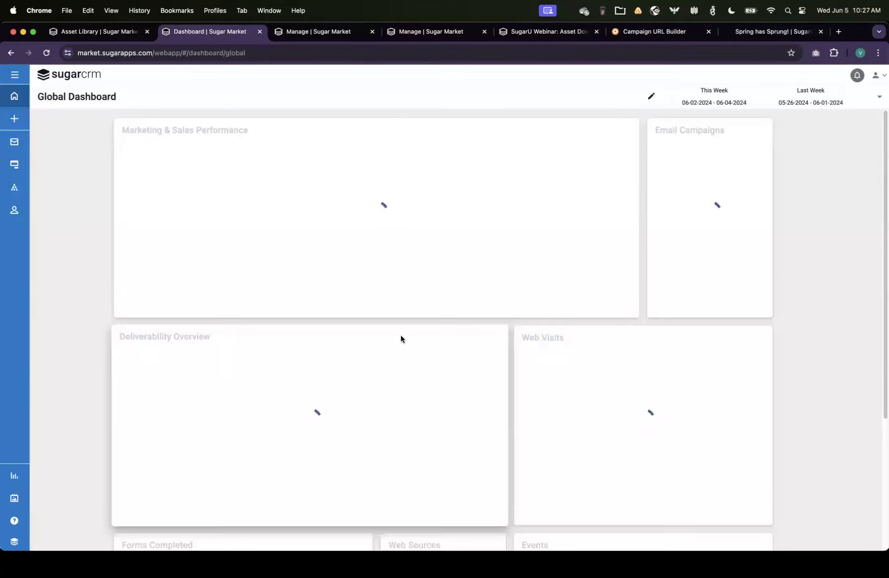
pyautogui.click(8, 150)
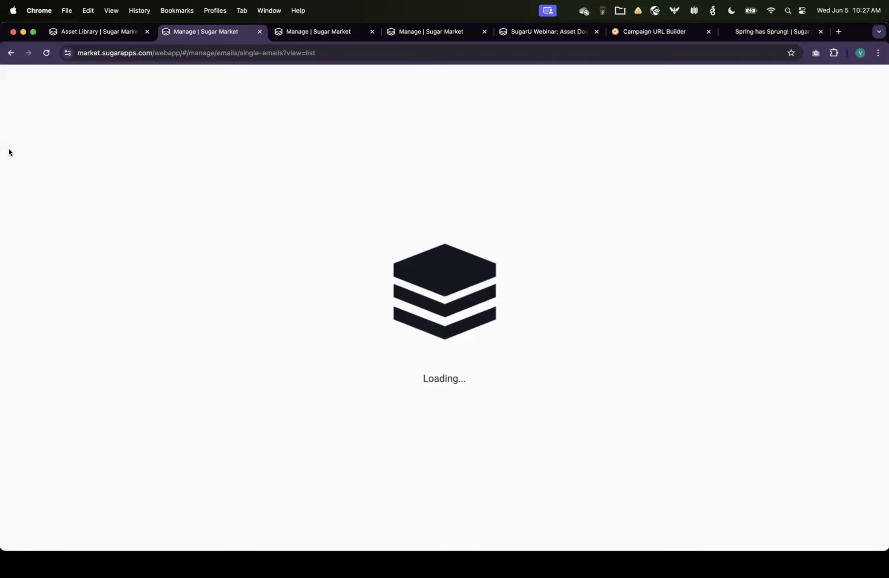
pyautogui.click(15, 165)
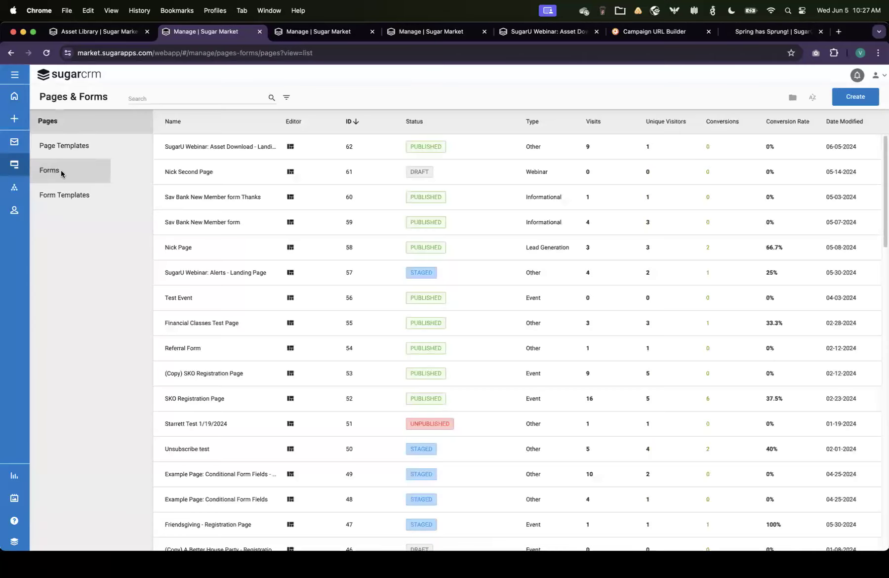
pyautogui.click(60, 171)
pyautogui.click(432, 32)
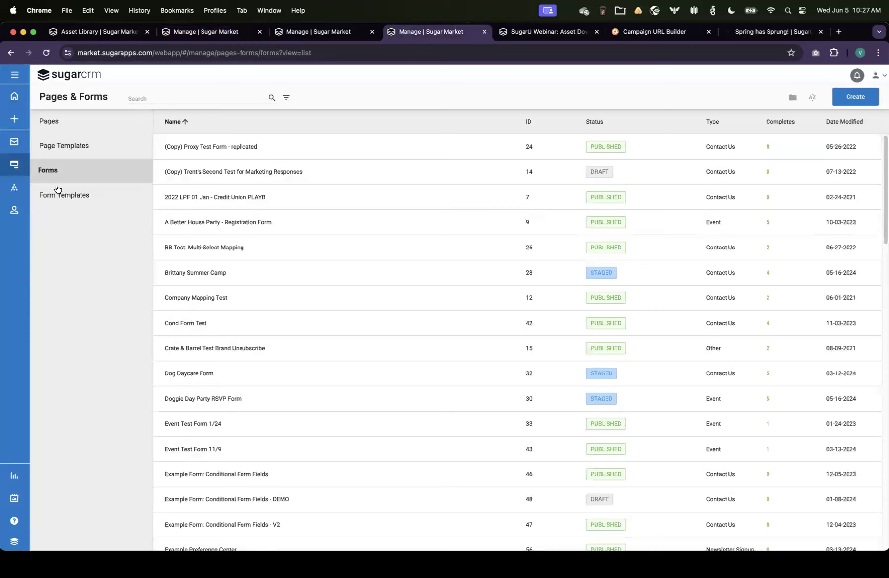
pyautogui.click(182, 98)
pyautogui.write('sugaru')
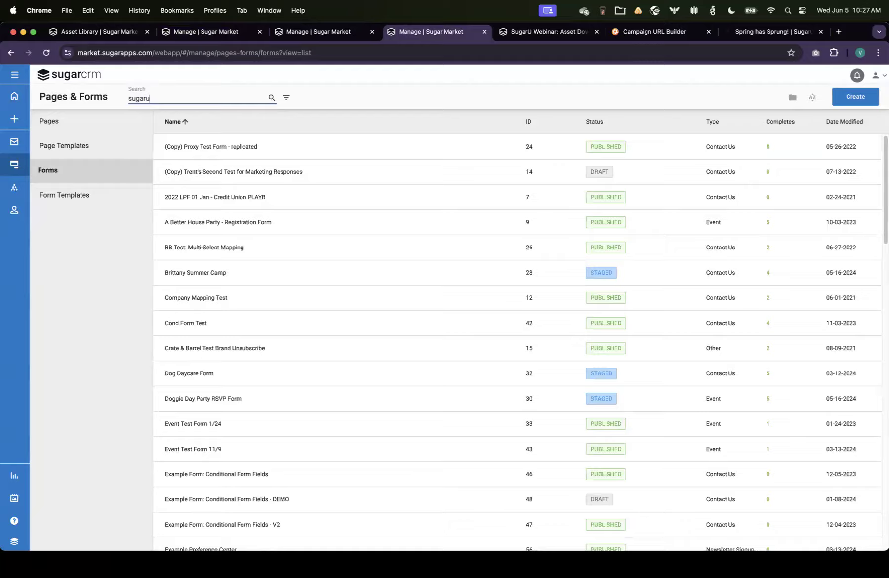
pyautogui.press('Return')
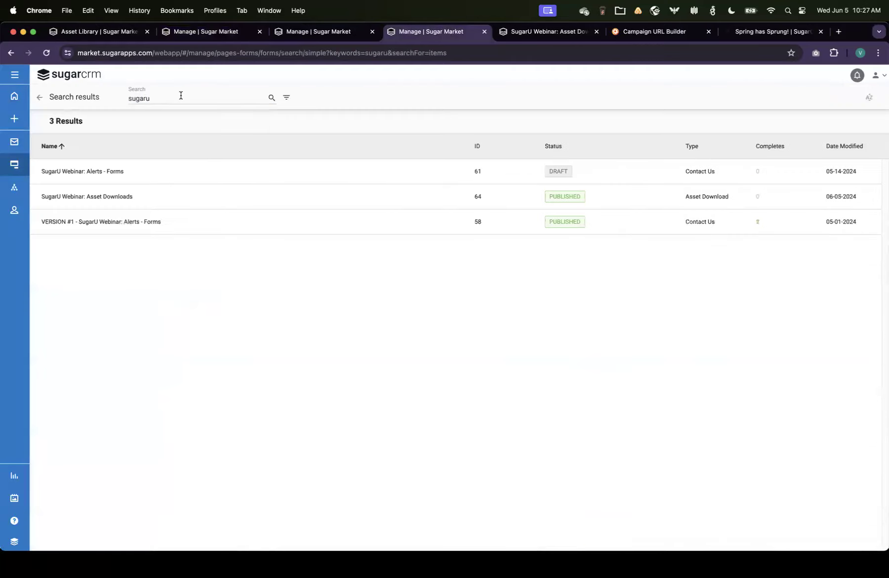
# Step: Open the SugarU Webinar: Asset Downloads form and examine its URL Parameters setting and analytics parameter fields
pyautogui.click(80, 200)
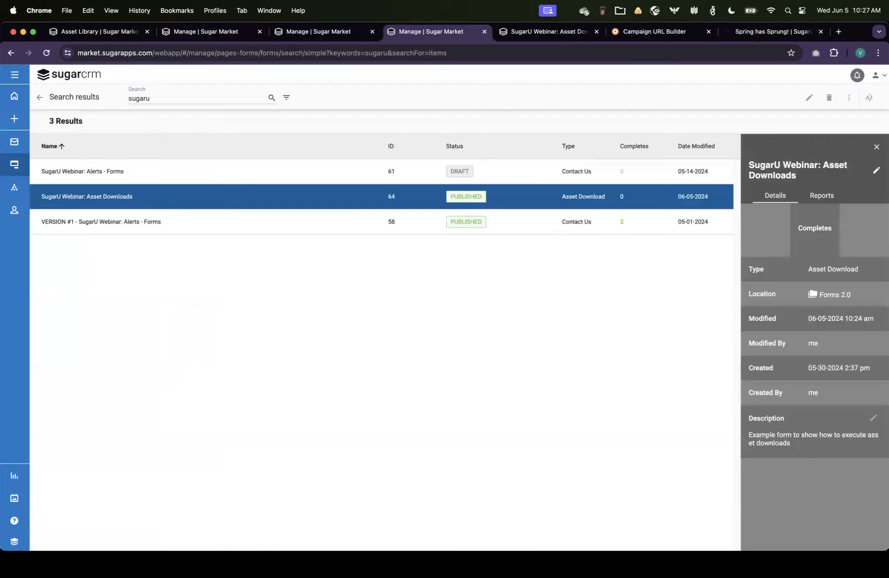
pyautogui.click(118, 197)
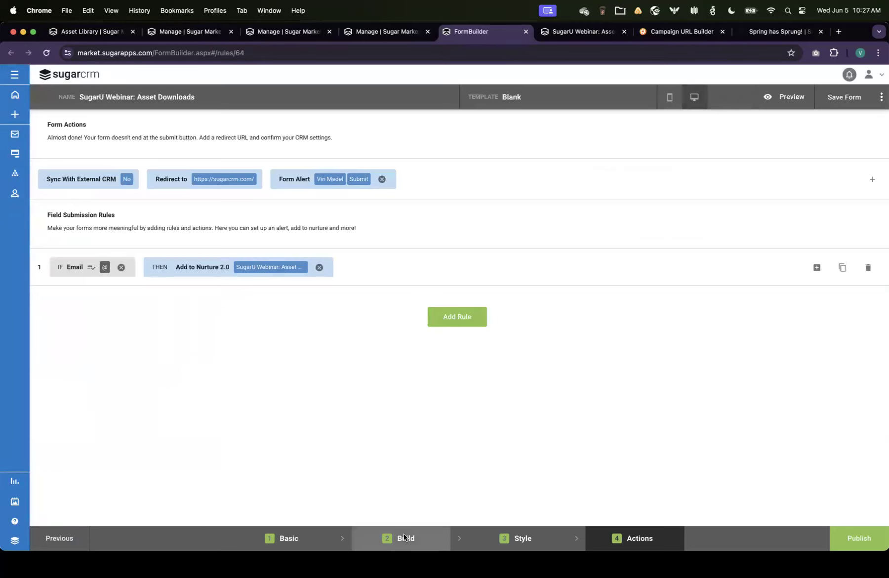
pyautogui.click(404, 537)
pyautogui.scroll(-10, 331, 435)
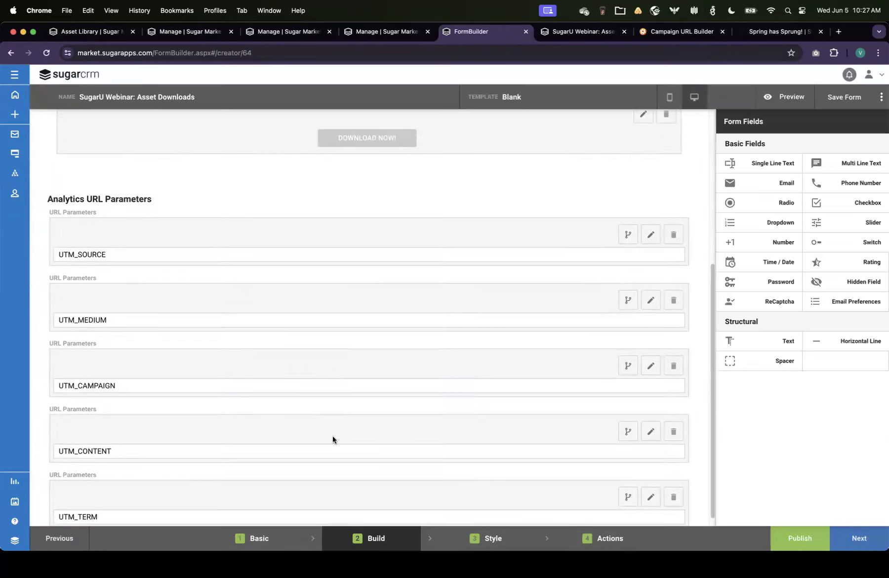
pyautogui.click(297, 543)
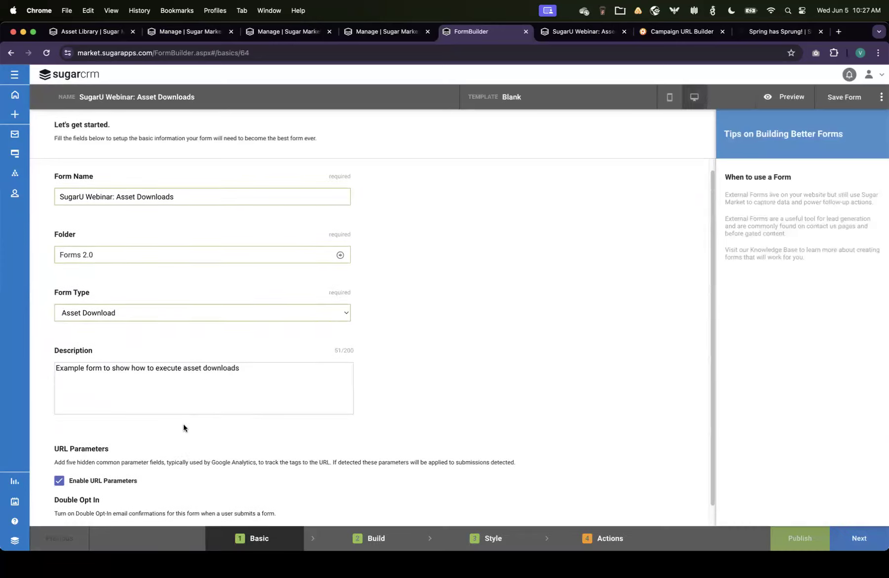
pyautogui.scroll(-1, 183, 428)
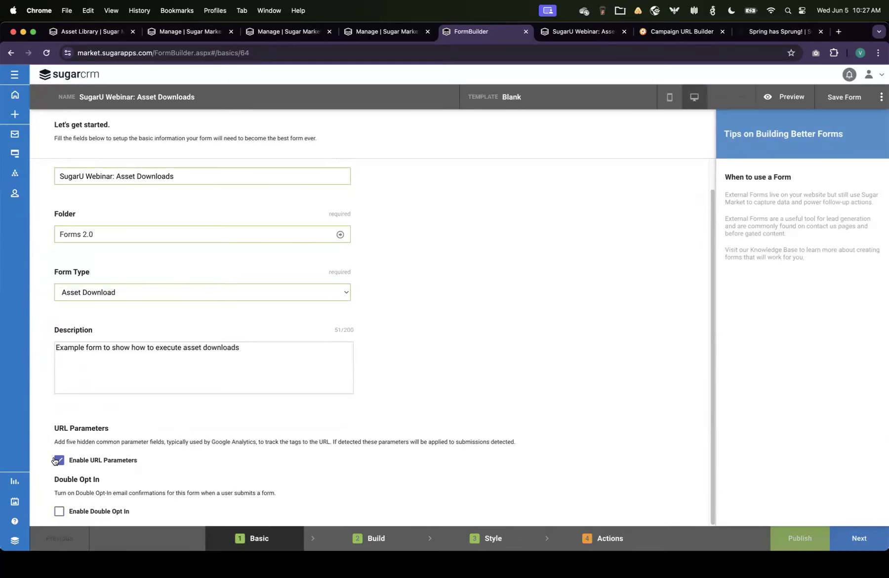
pyautogui.click(339, 541)
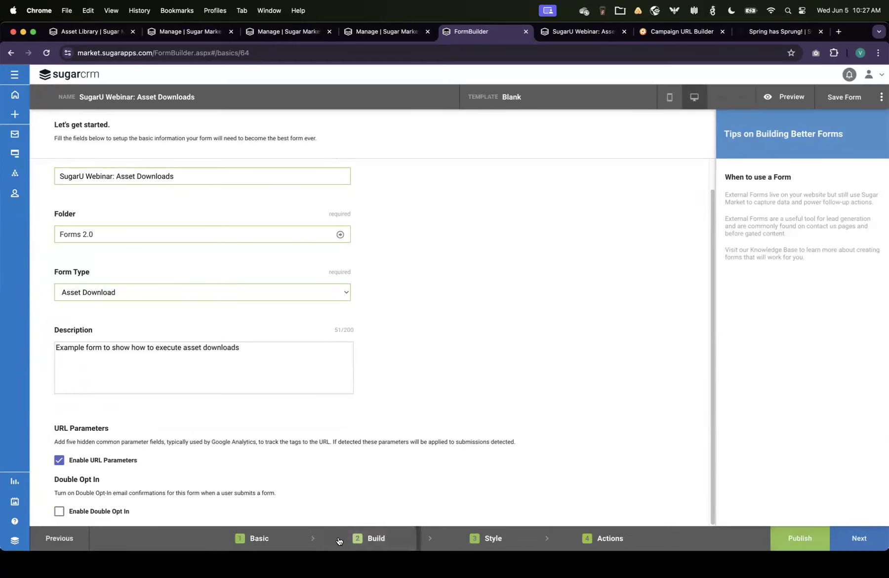
pyautogui.scroll(-7, 223, 405)
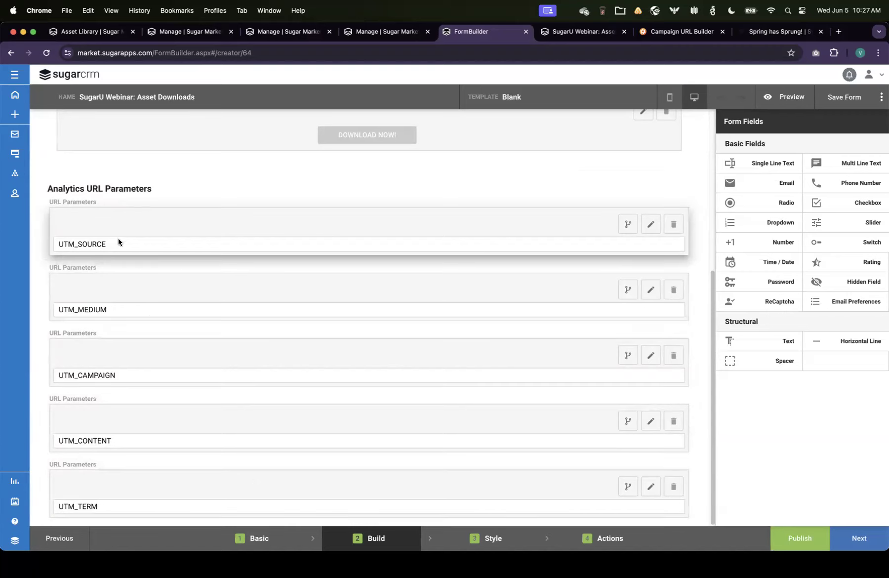
# Step: Inspect the field names of the UTM_SOURCE and UTM_MEDIUM parameter fields and apply the panel
pyautogui.click(652, 224)
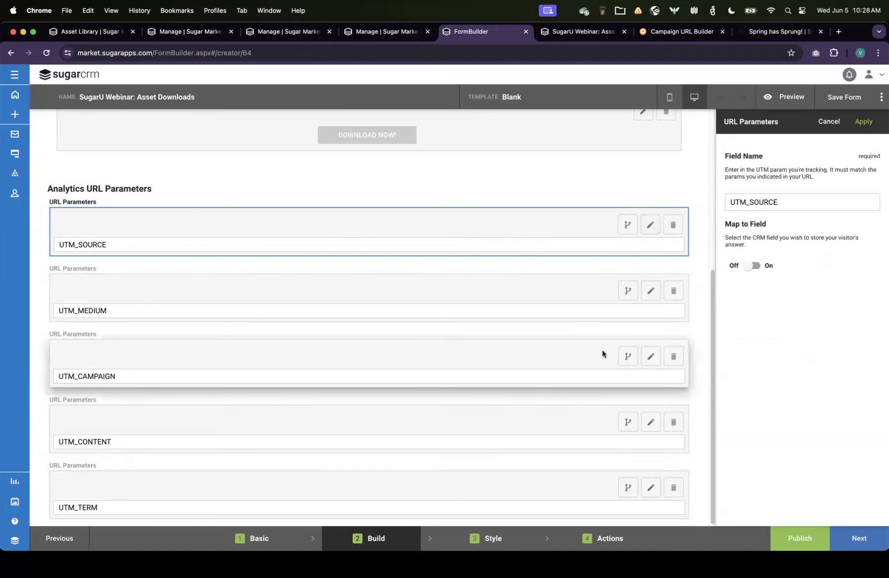
pyautogui.click(650, 297)
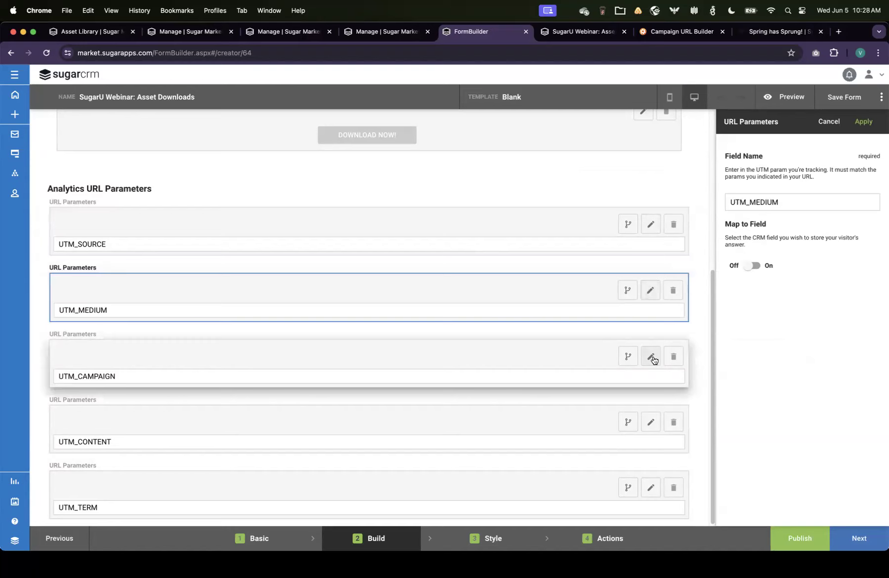
pyautogui.moveTo(739, 199); pyautogui.dragTo(803, 201)
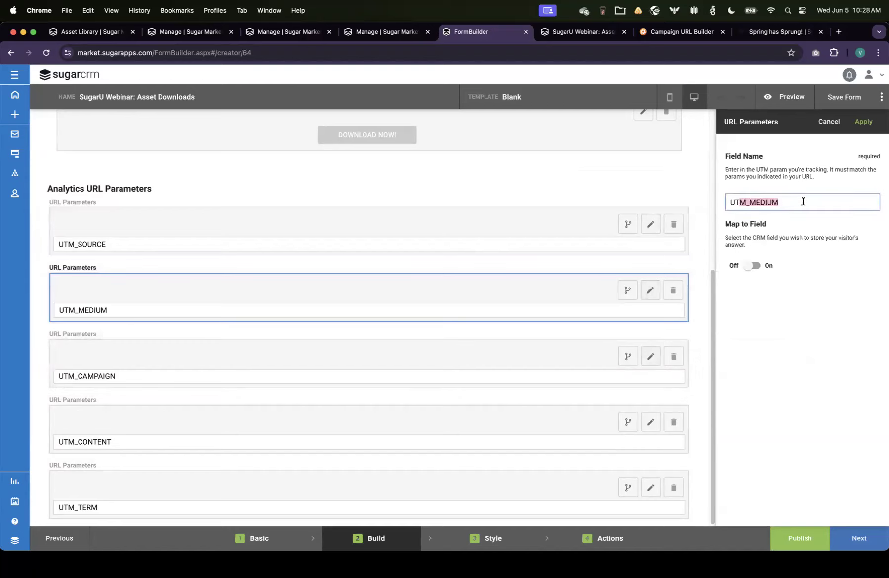
pyautogui.click(803, 201)
pyautogui.moveTo(802, 202); pyautogui.dragTo(722, 206)
pyautogui.click(863, 121)
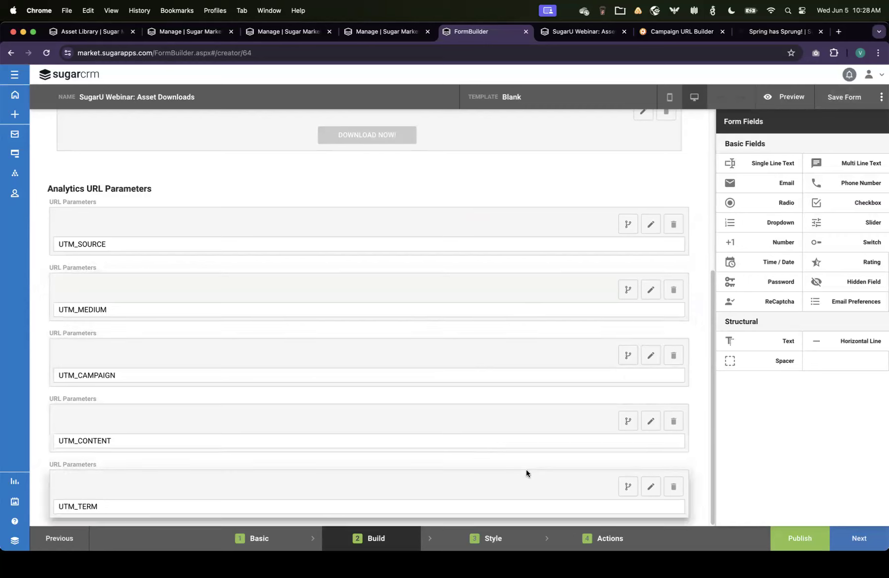
# Step: Open the Individual Form Results report for the SugarU Webinar: Asset Downloads form
pyautogui.click(254, 538)
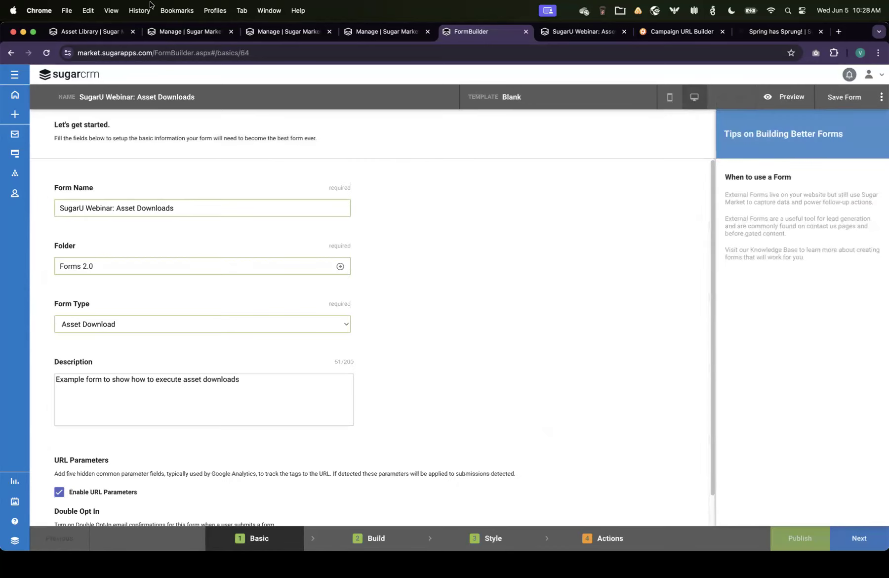
pyautogui.click(380, 31)
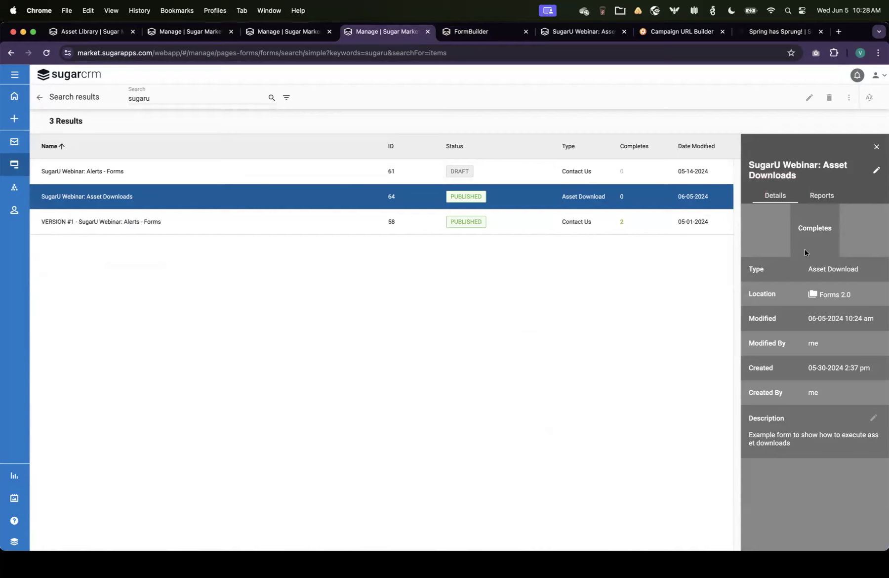
pyautogui.click(823, 196)
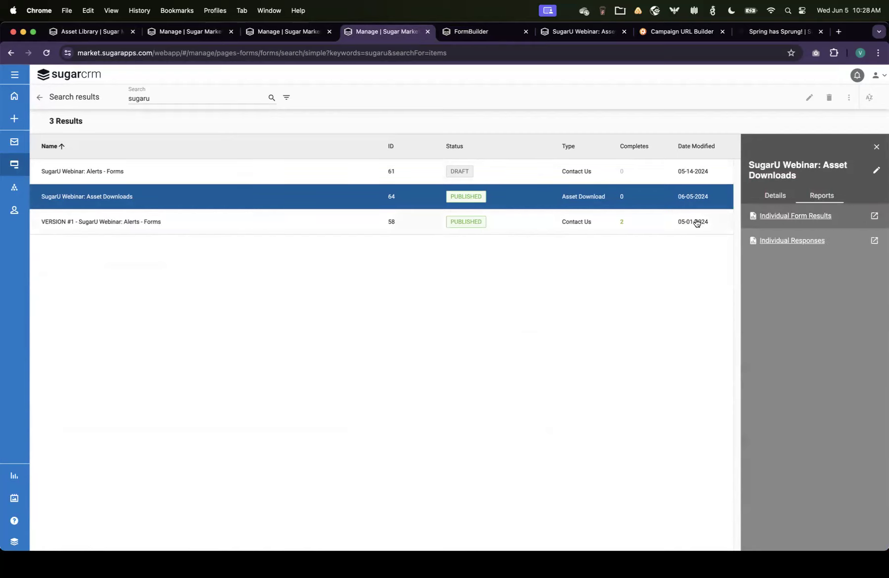
pyautogui.click(811, 215)
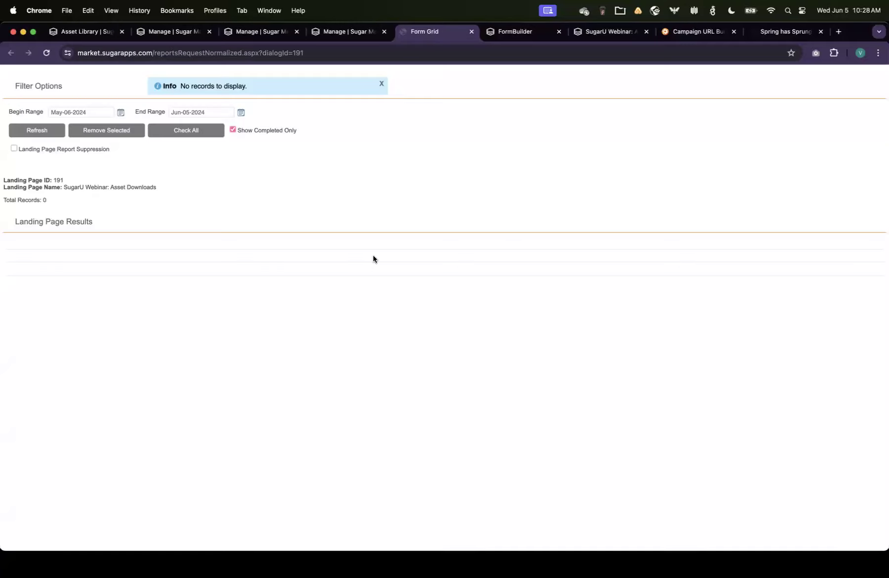